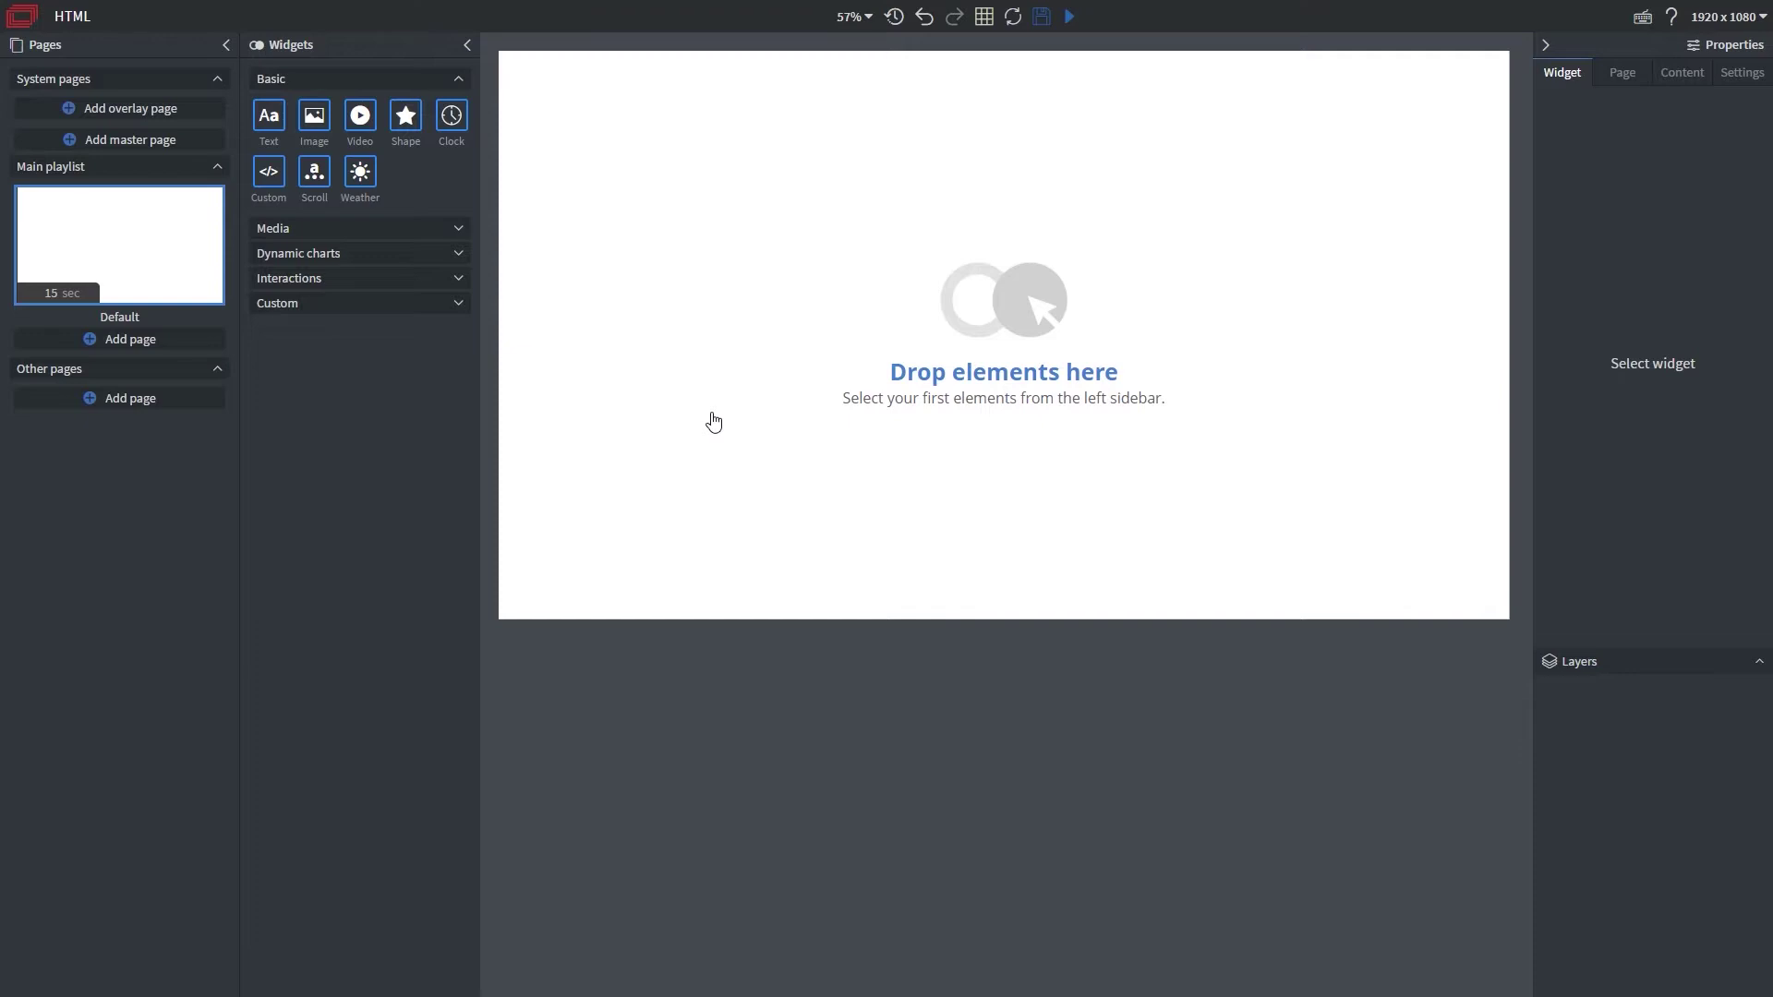
left_click_drag(269, 174, 1094, 342)
left_click_drag(986, 265, 1063, 327)
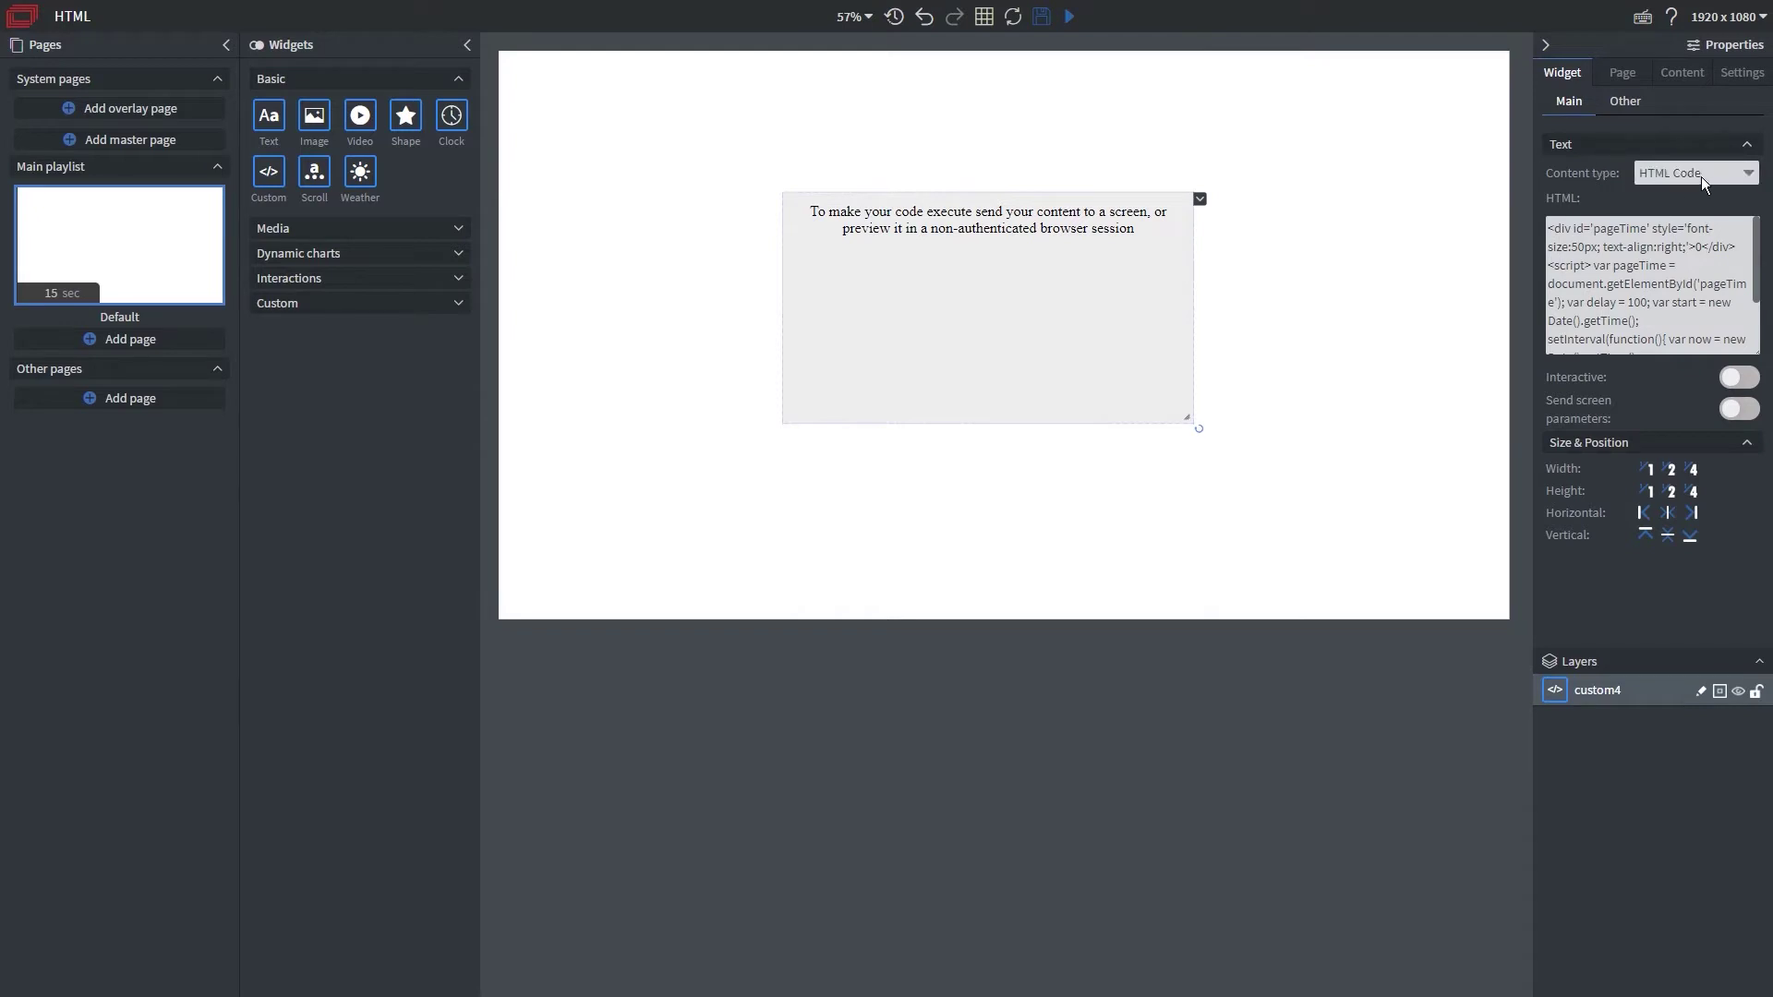
left_click(1722, 175)
left_click(1679, 195)
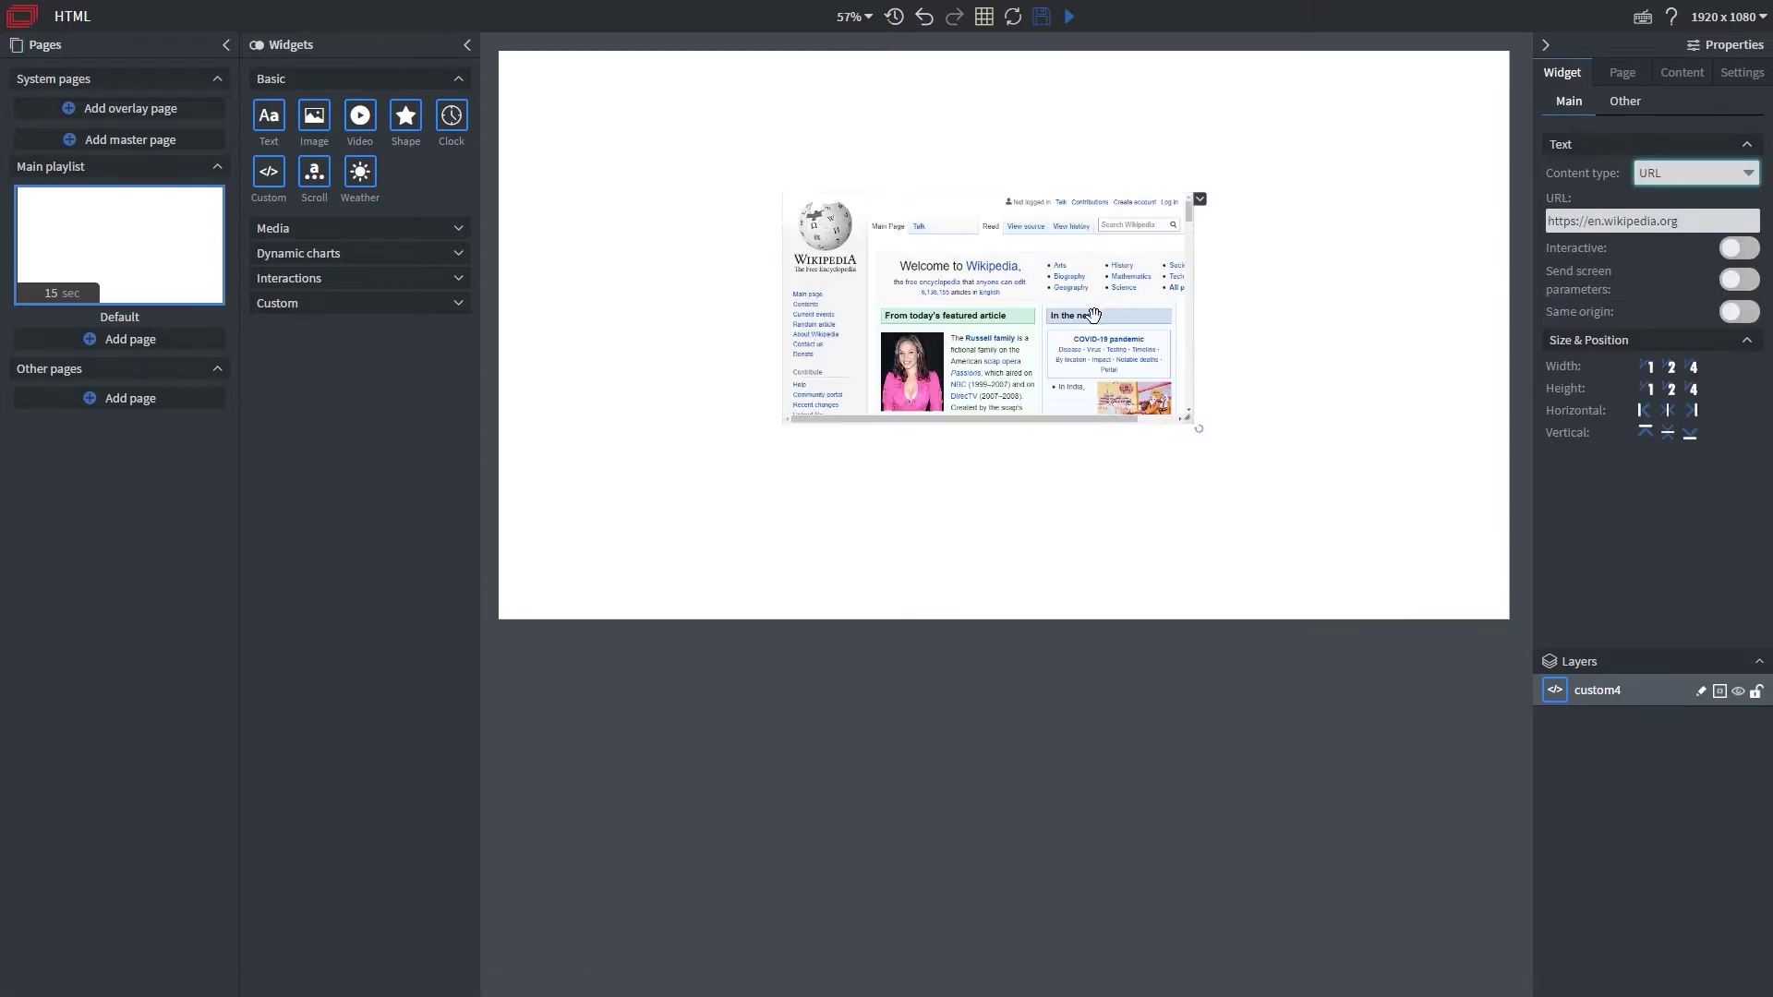
mouse_move(1188, 415)
left_mouse_down()
mouse_move(1115, 379)
mouse_move(1205, 445)
left_mouse_up()
- Give the Wikipedia widget a repeating pulse animation, 8 px solid black border, 91% opacity and 148px rounding
left_click_drag(1150, 347, 1177, 334)
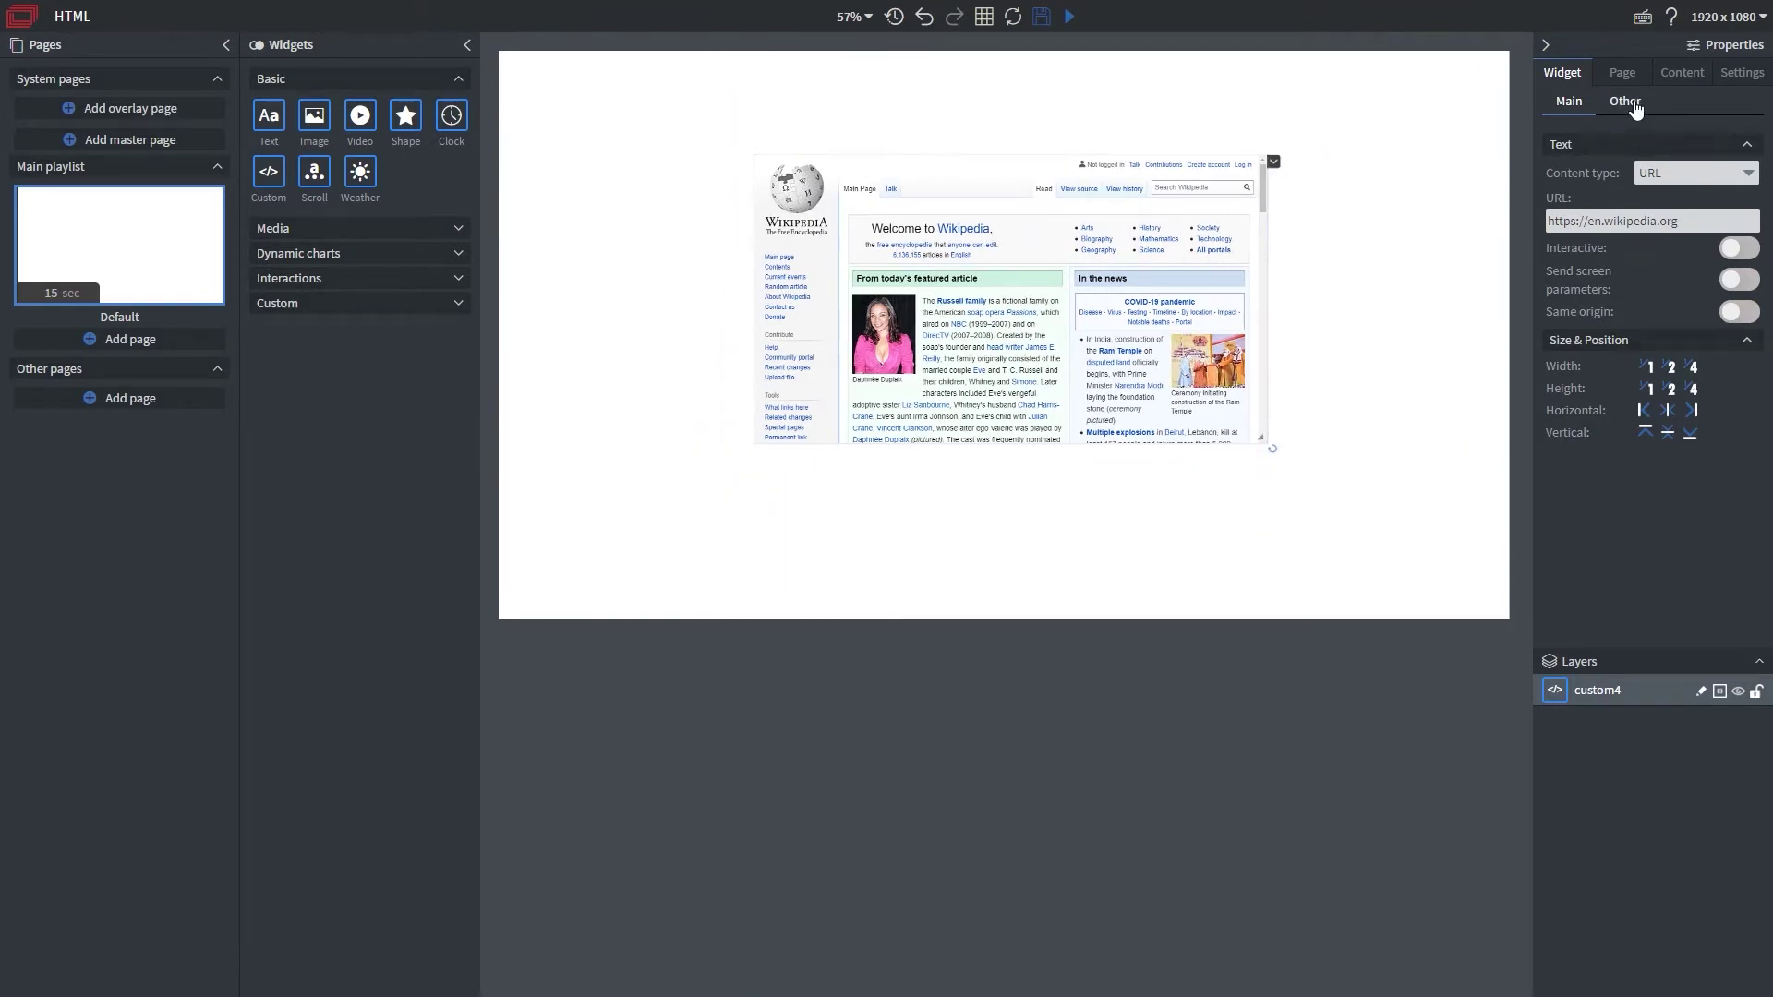
left_click(1634, 109)
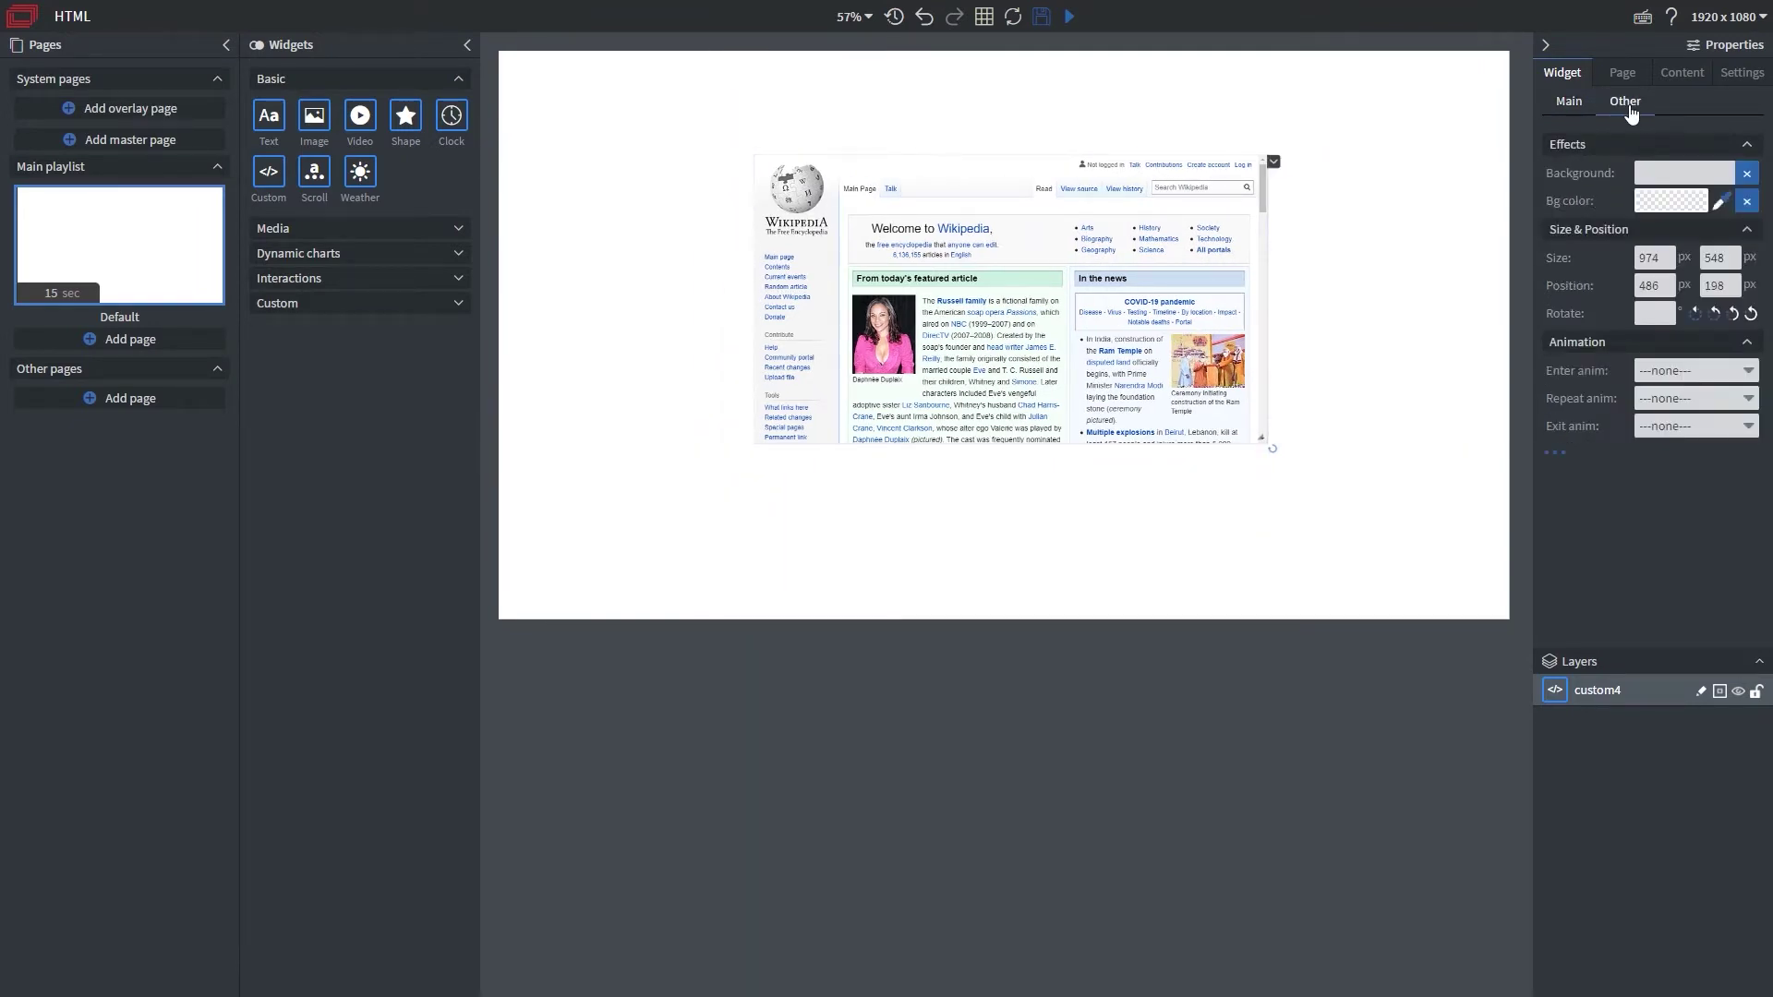
left_click(1685, 399)
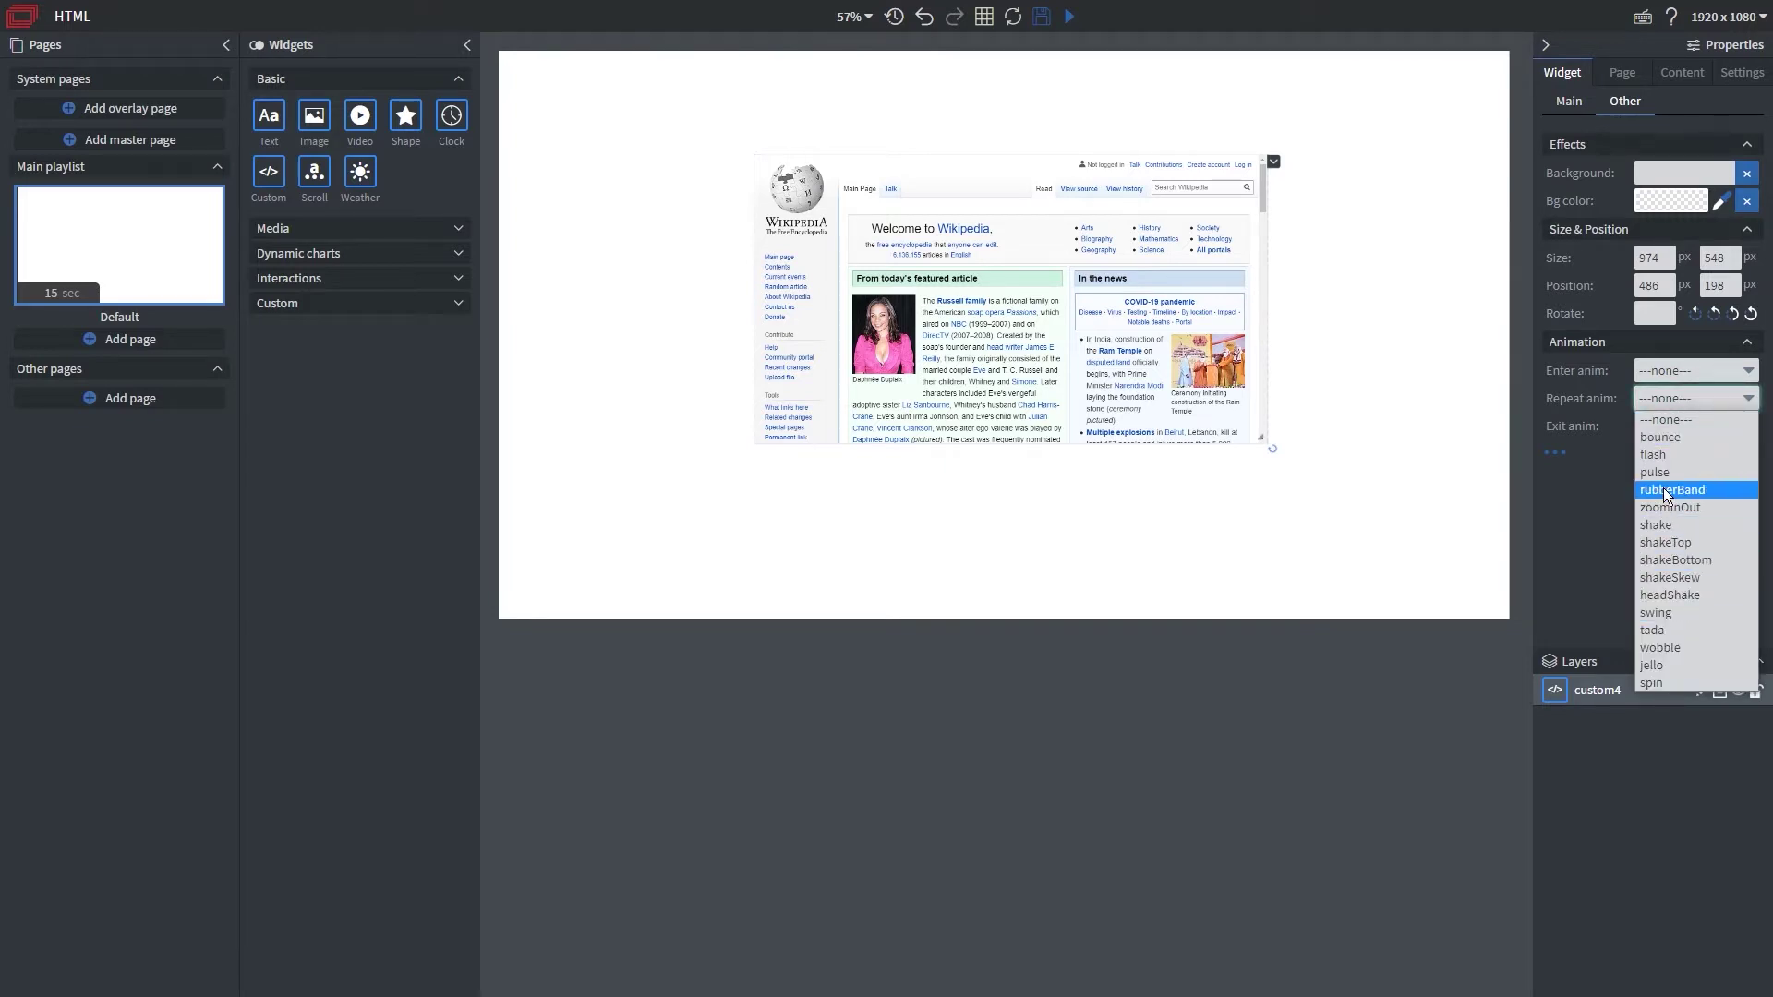
left_click(1655, 472)
left_click(1561, 481)
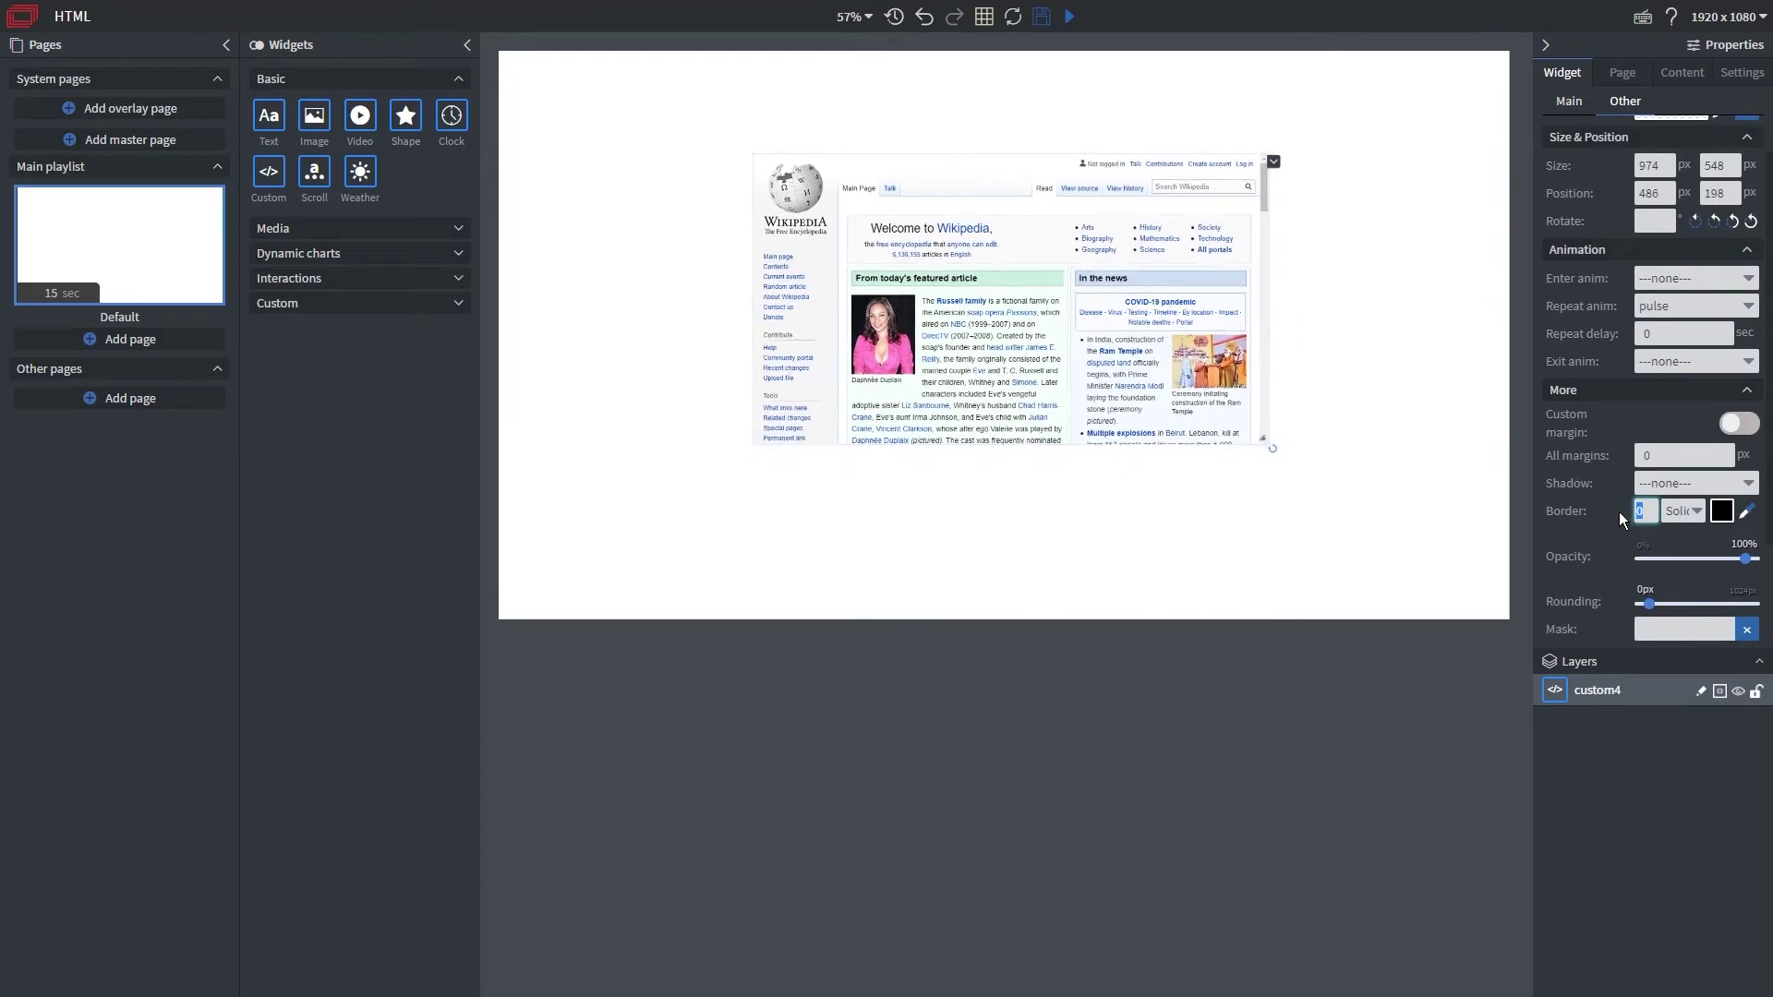
left_click_drag(1645, 600, 1739, 574)
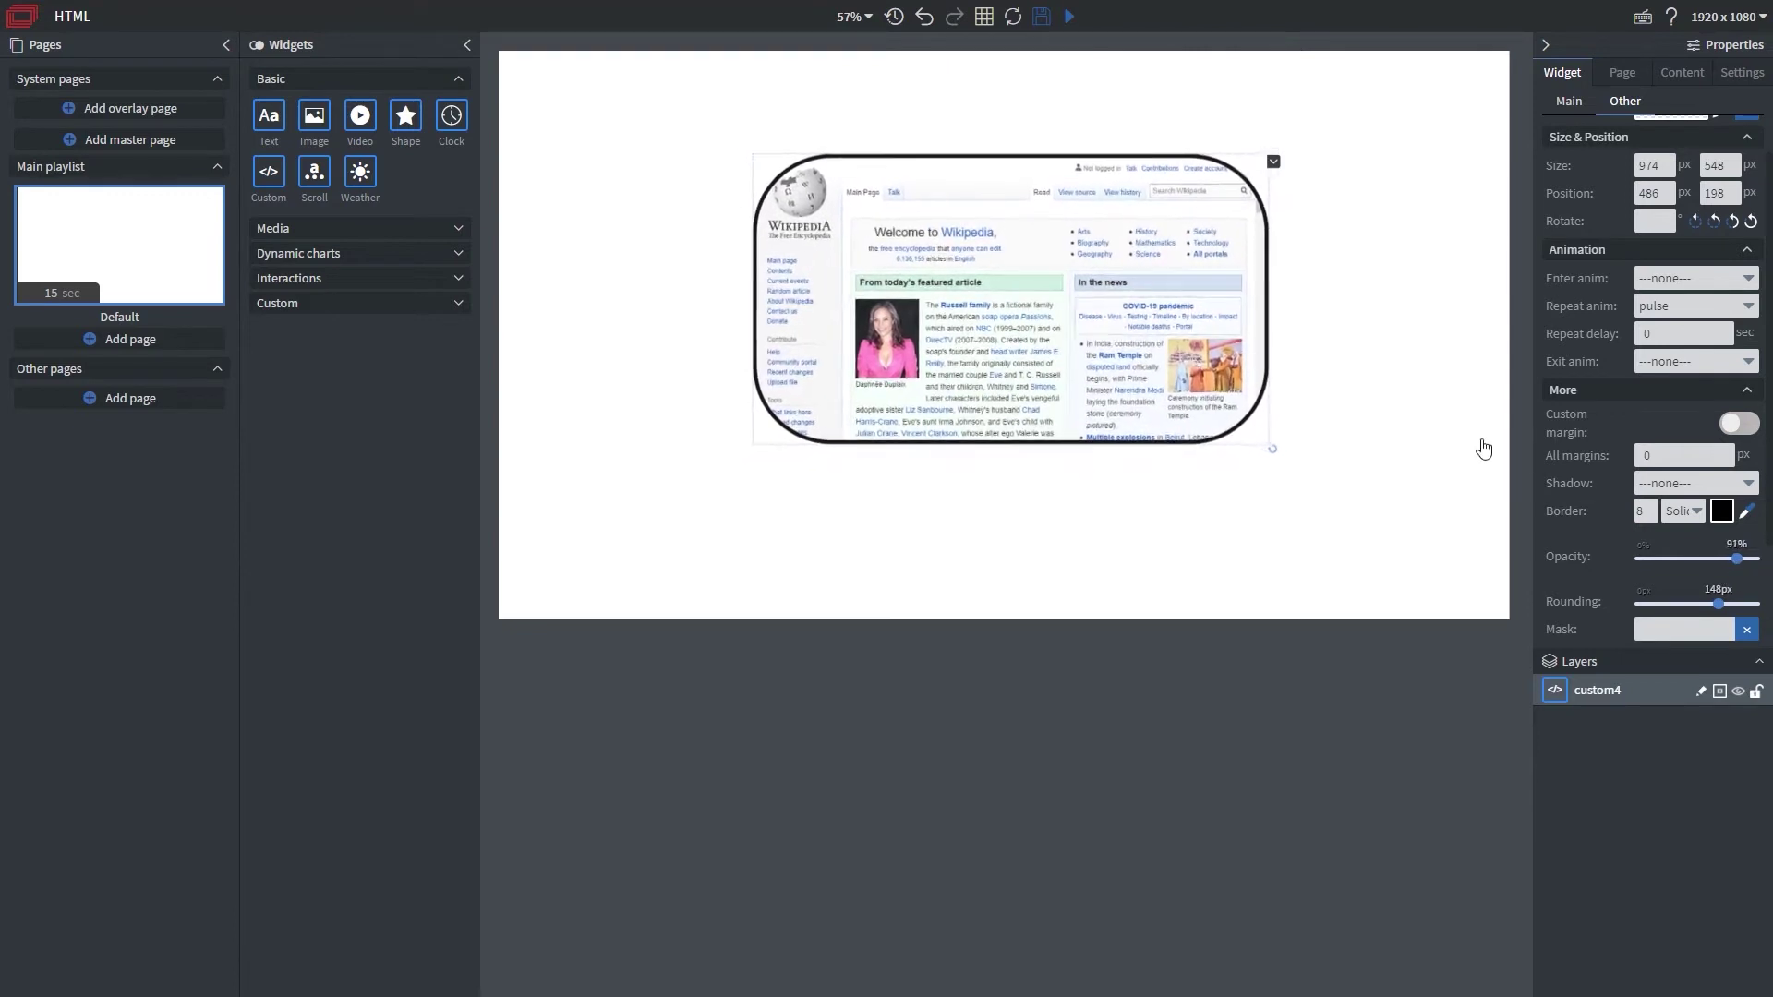
- Delete the Wikipedia widget and place a new enlarged Custom widget on the canvas
scroll(1560, 412, "up", 3)
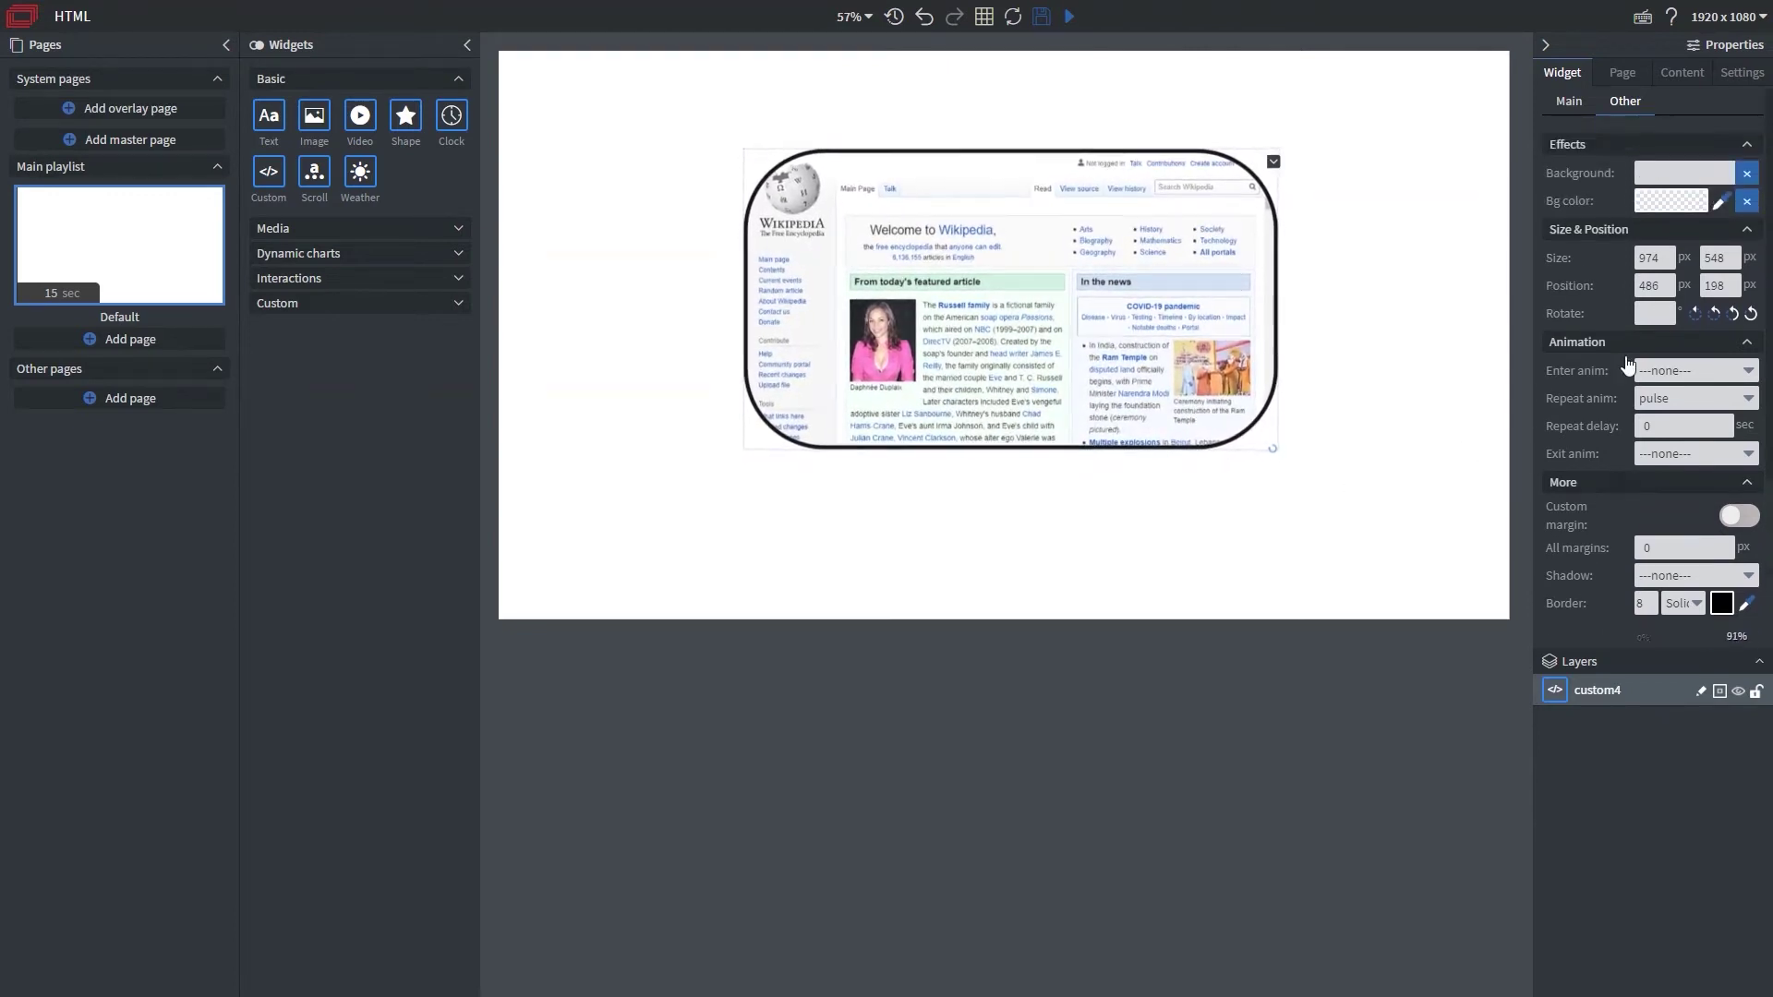
left_click(1568, 104)
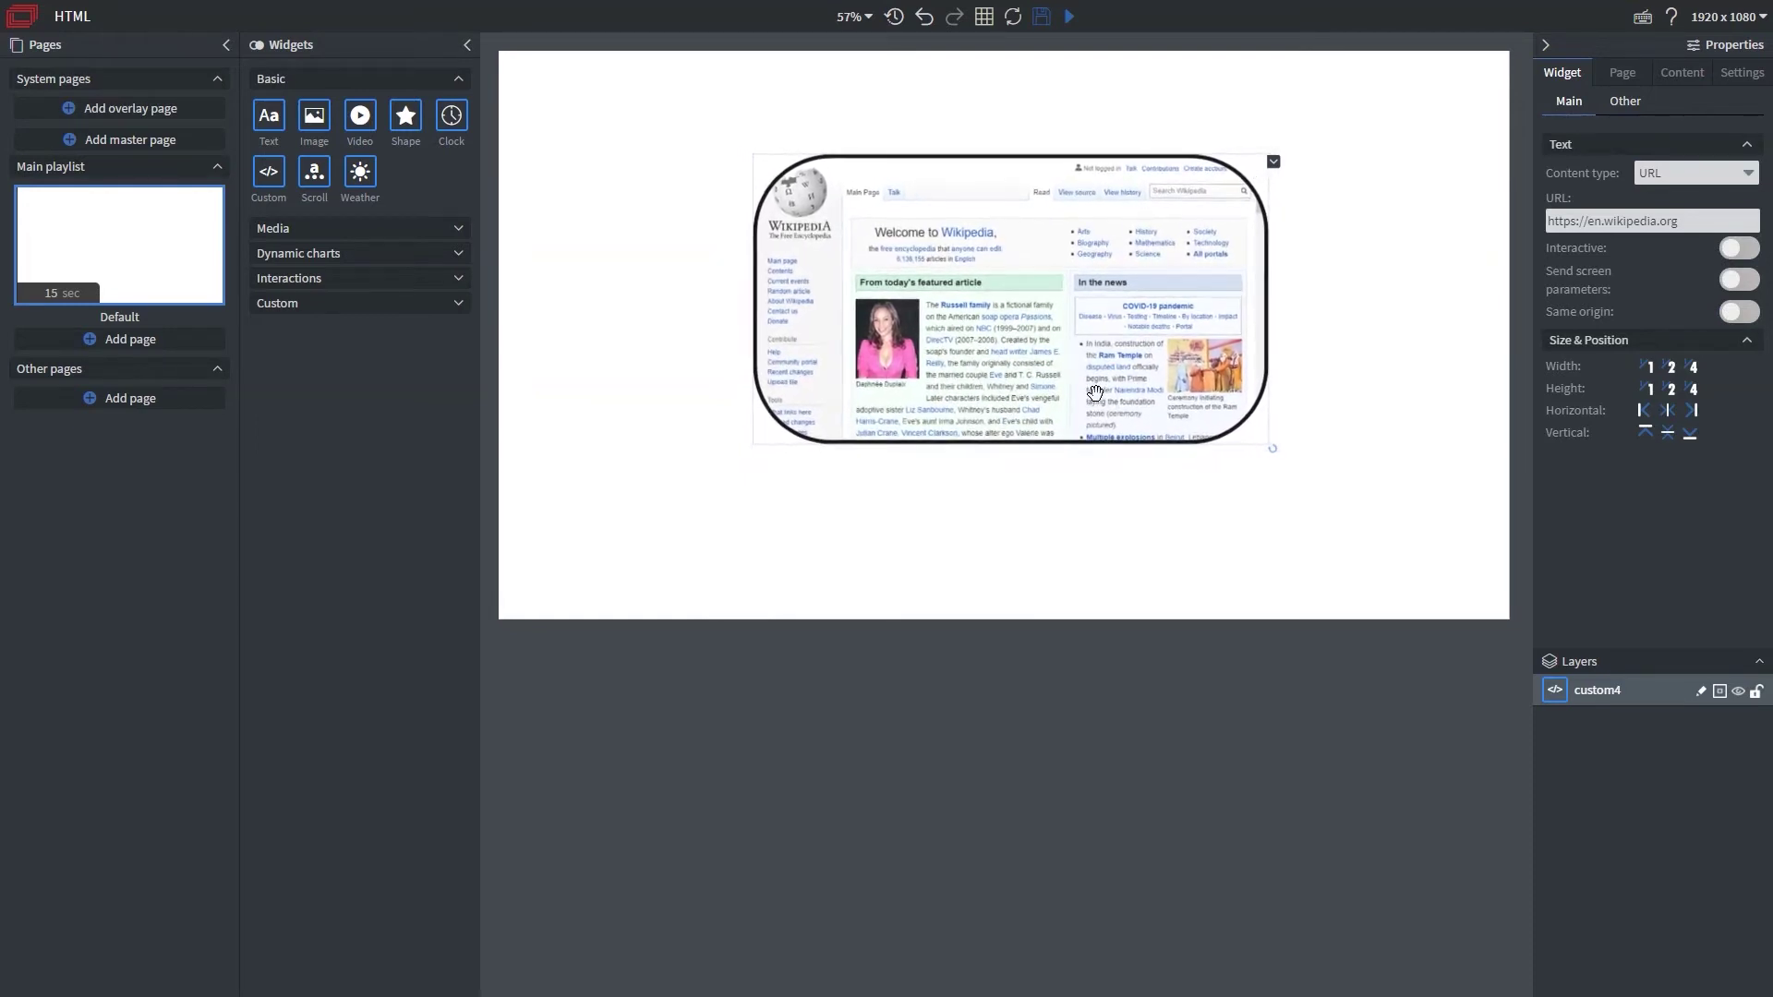
key("Delete")
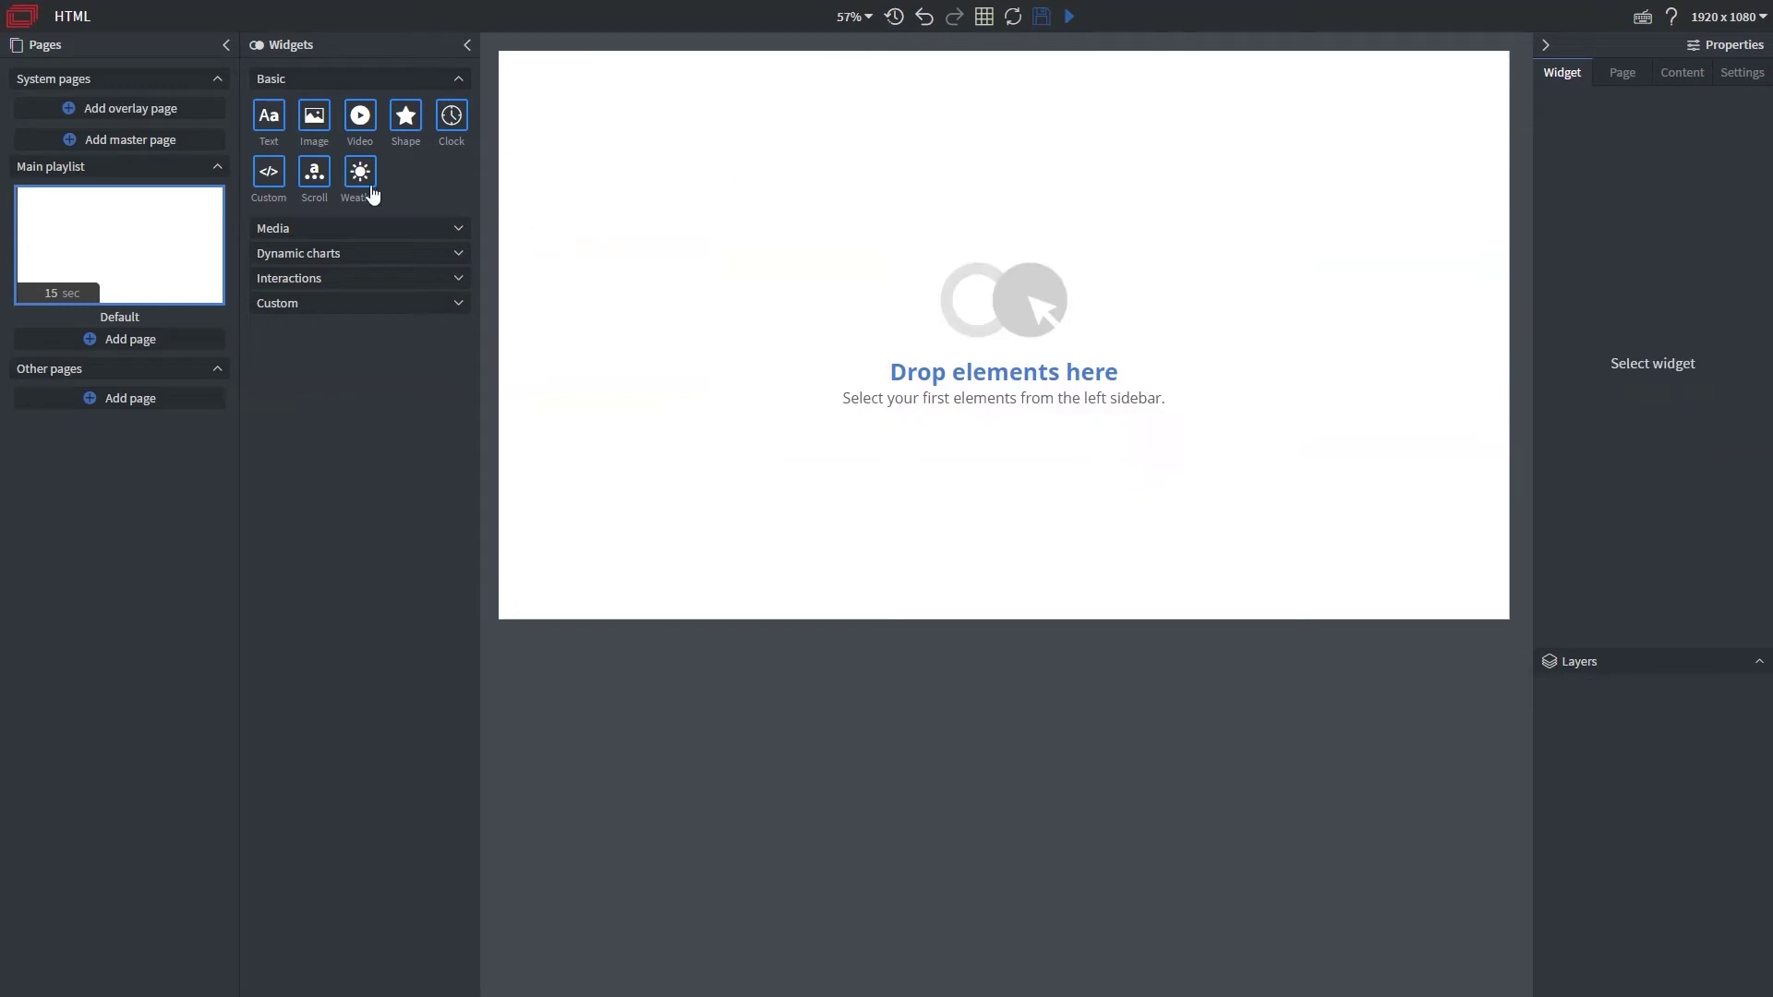
left_click_drag(273, 176, 928, 217)
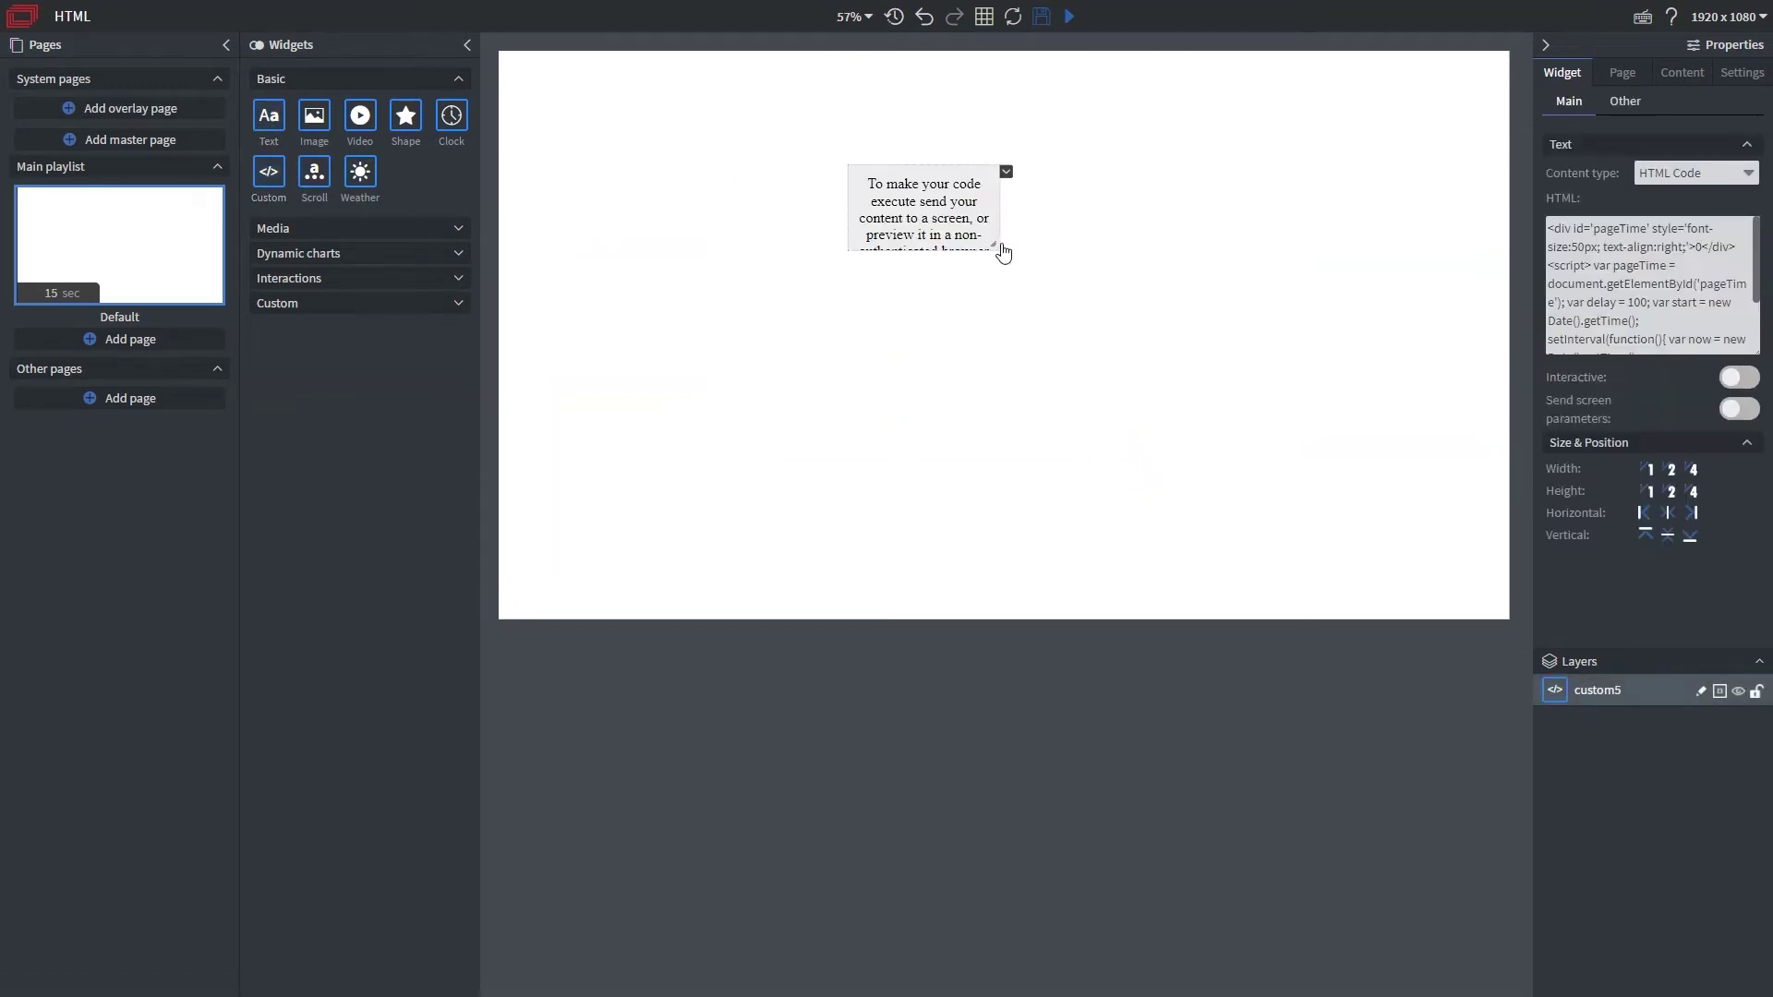
left_click_drag(1013, 260, 1358, 451)
left_click_drag(1178, 379, 1053, 353)
- Set the new widget to HTML Code and replace its sample code with the canvas rain script
left_click(1663, 174)
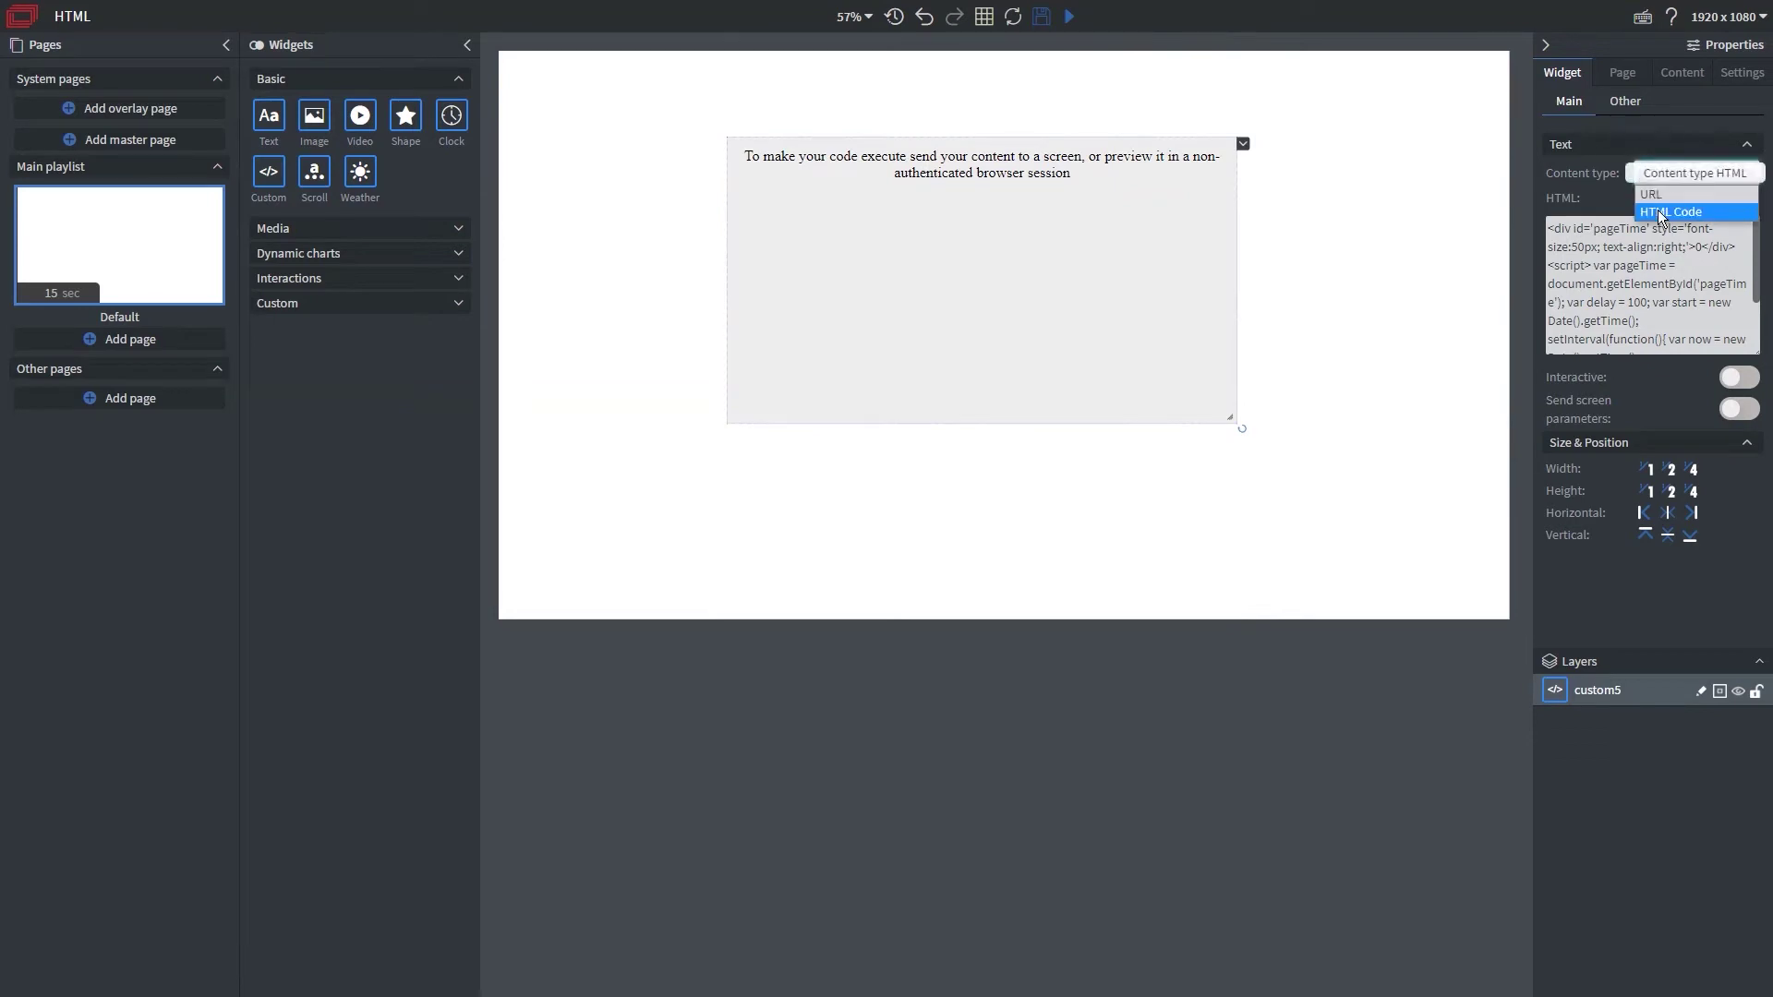
left_click(1662, 214)
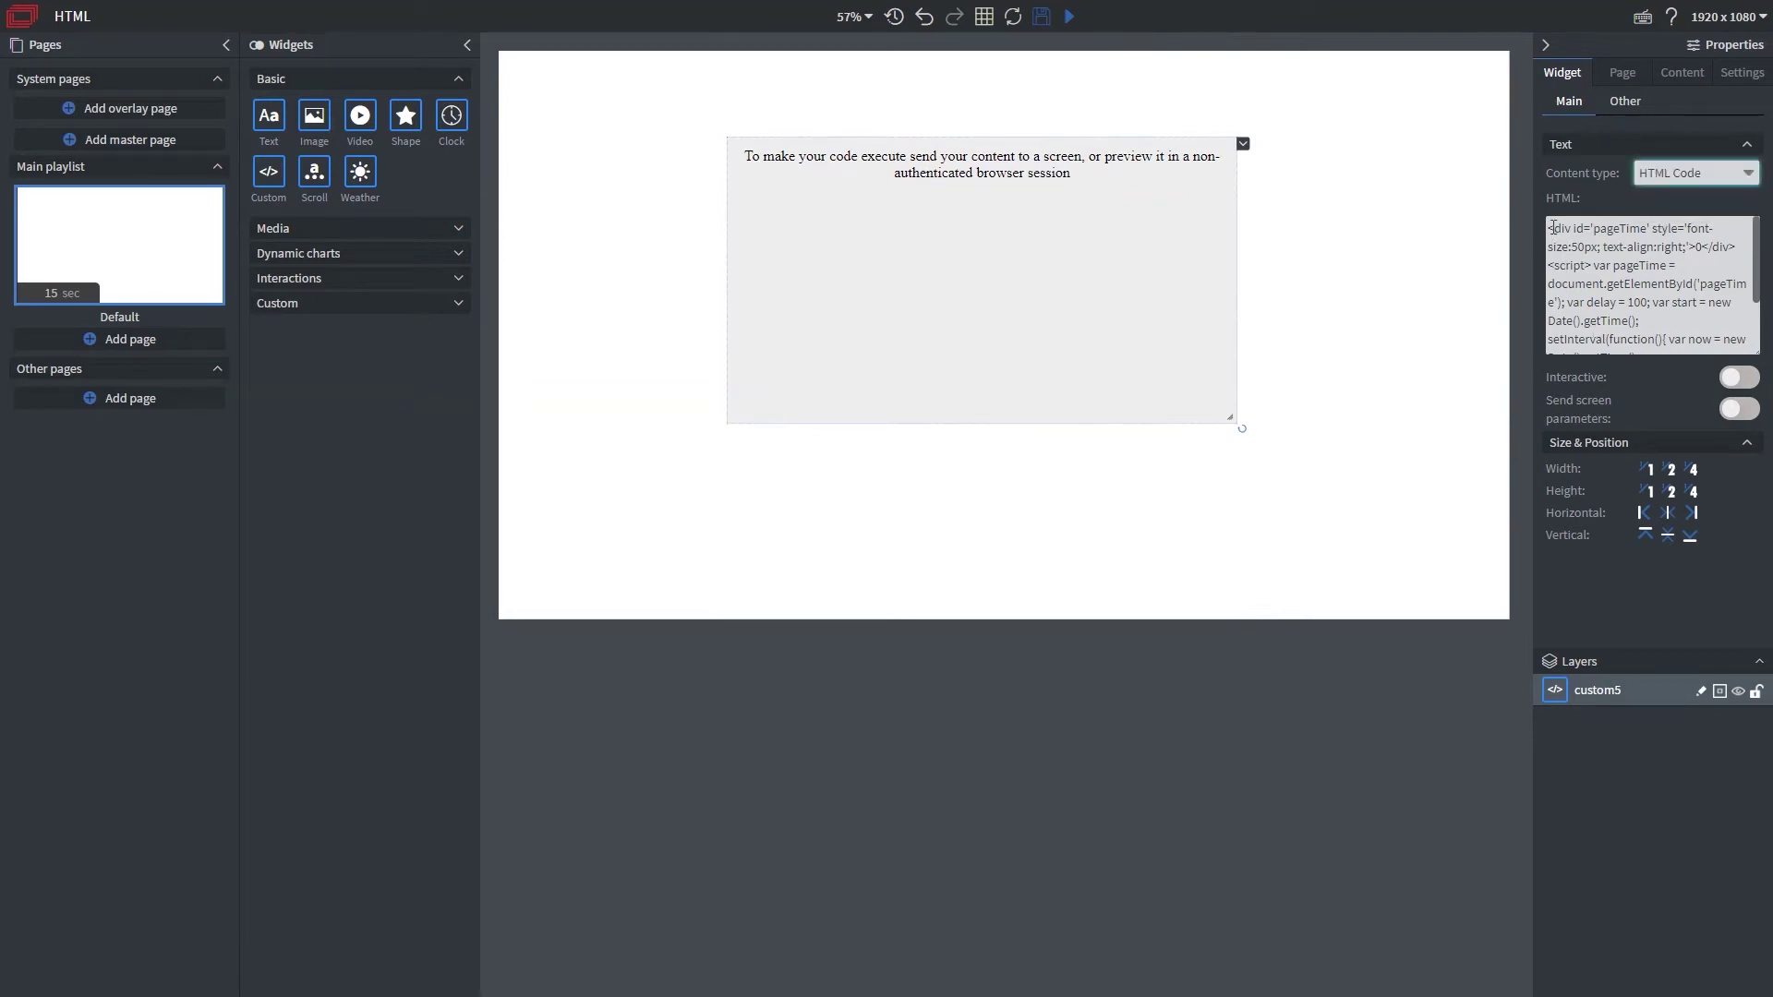
left_click_drag(1551, 225, 1714, 386)
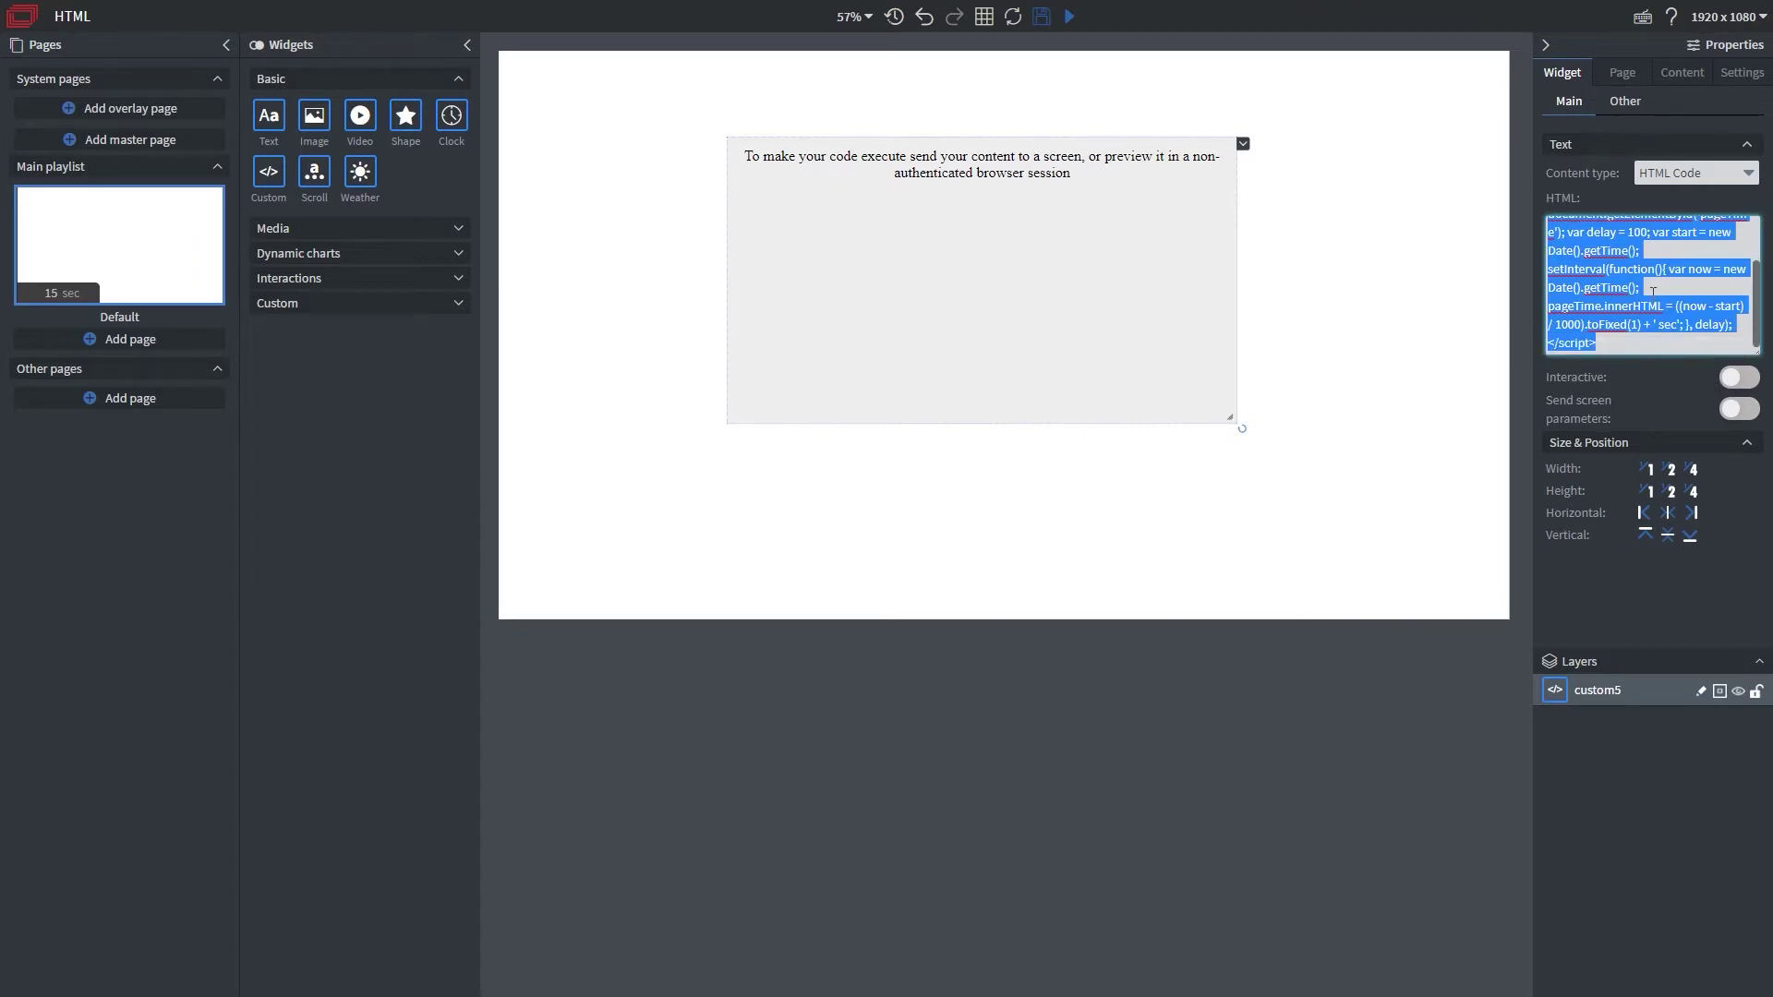
key("ctrl+v")
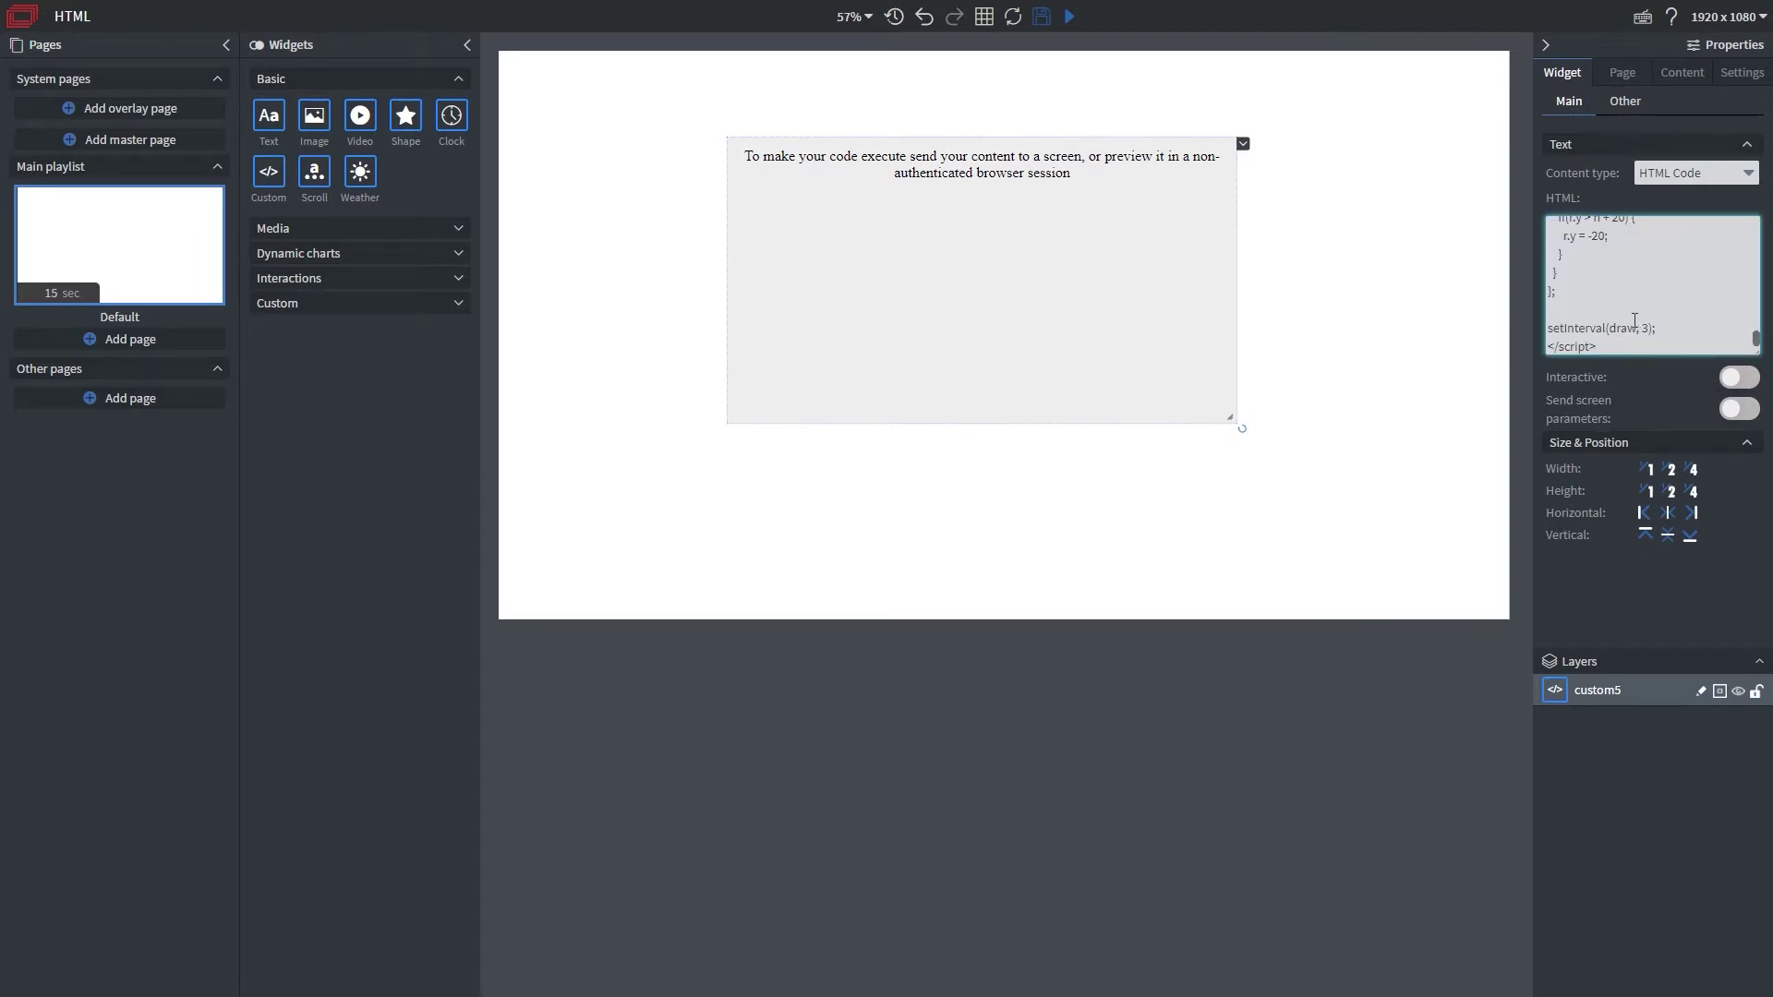
scroll(1590, 326, "up", 10)
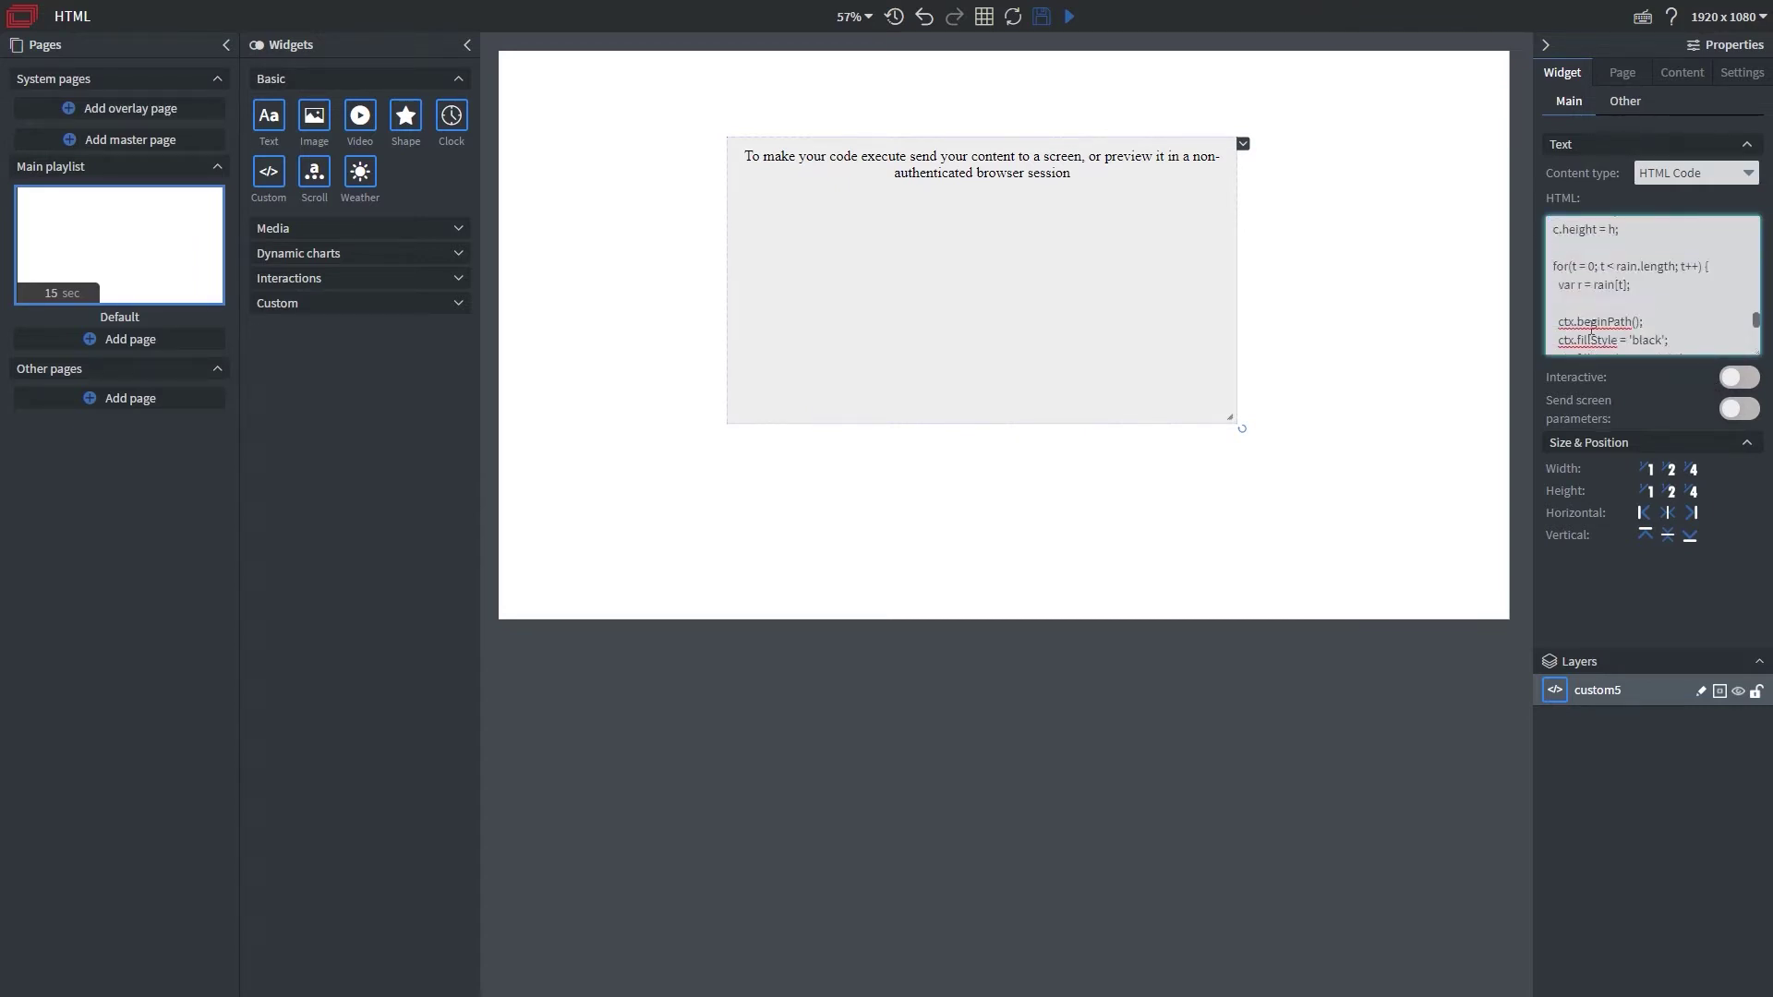
left_click(1290, 317)
left_click(1036, 274)
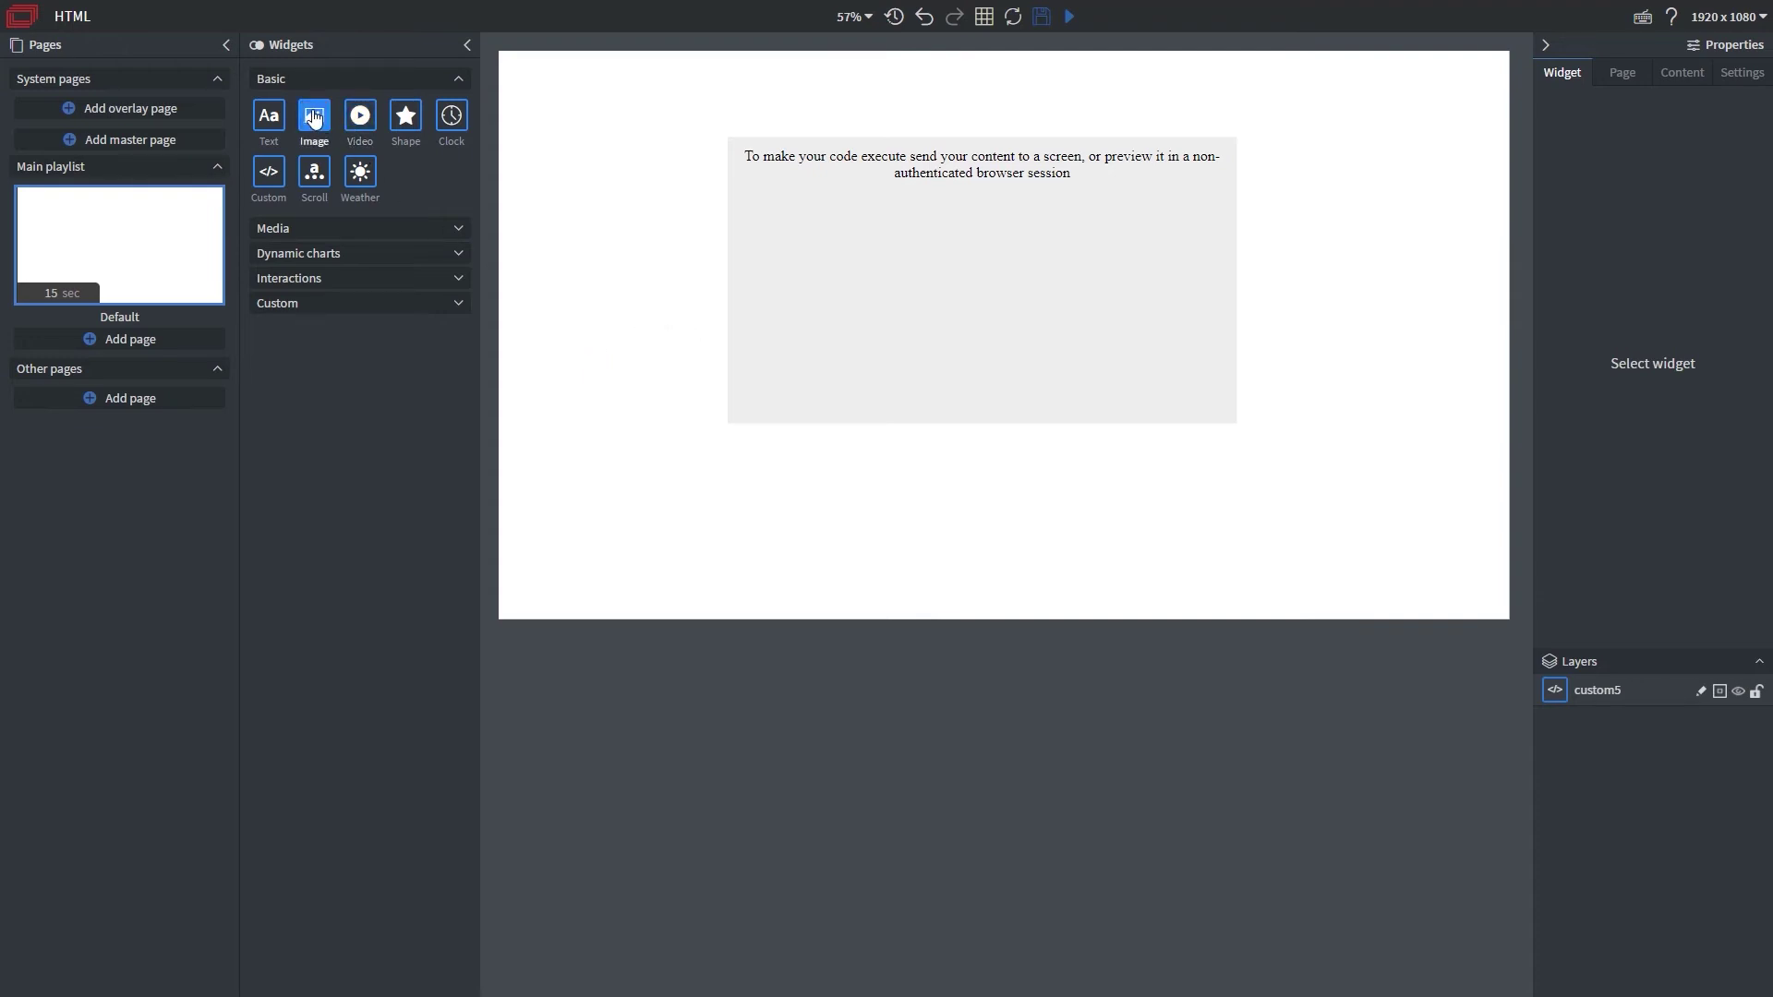
- Add an Image widget with full width and height, aligned to the left and top
left_click_drag(314, 115, 890, 434)
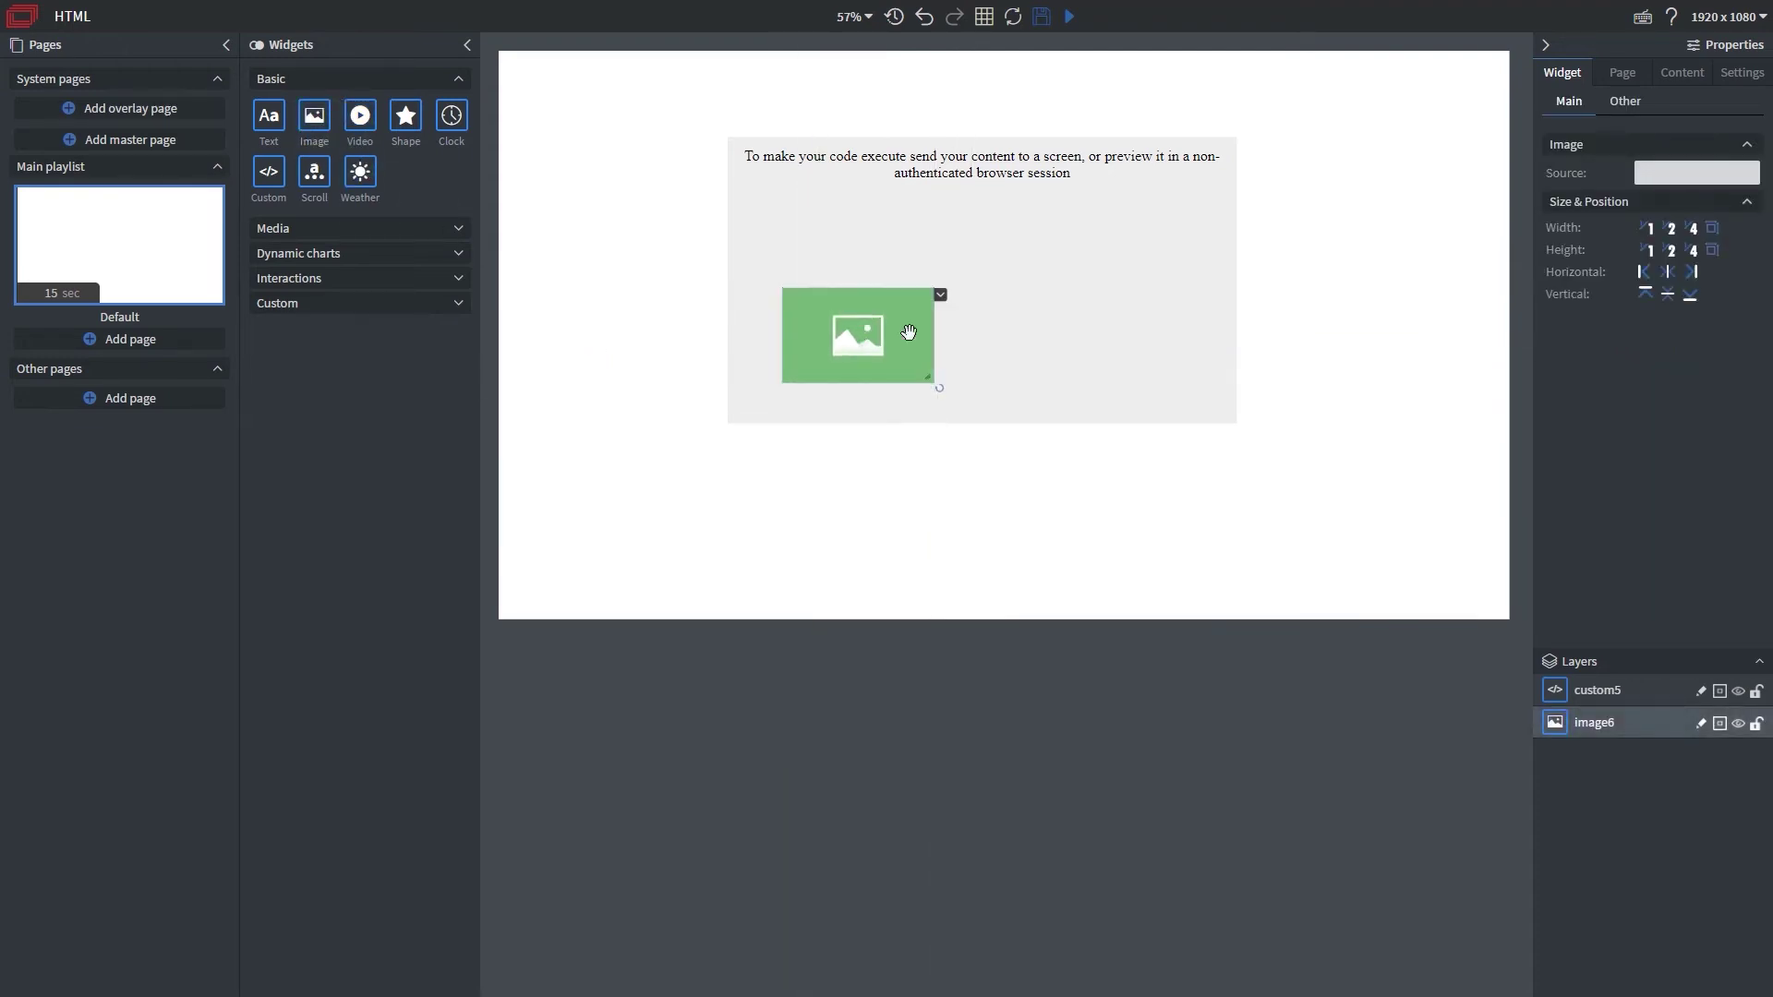
left_click(1652, 231)
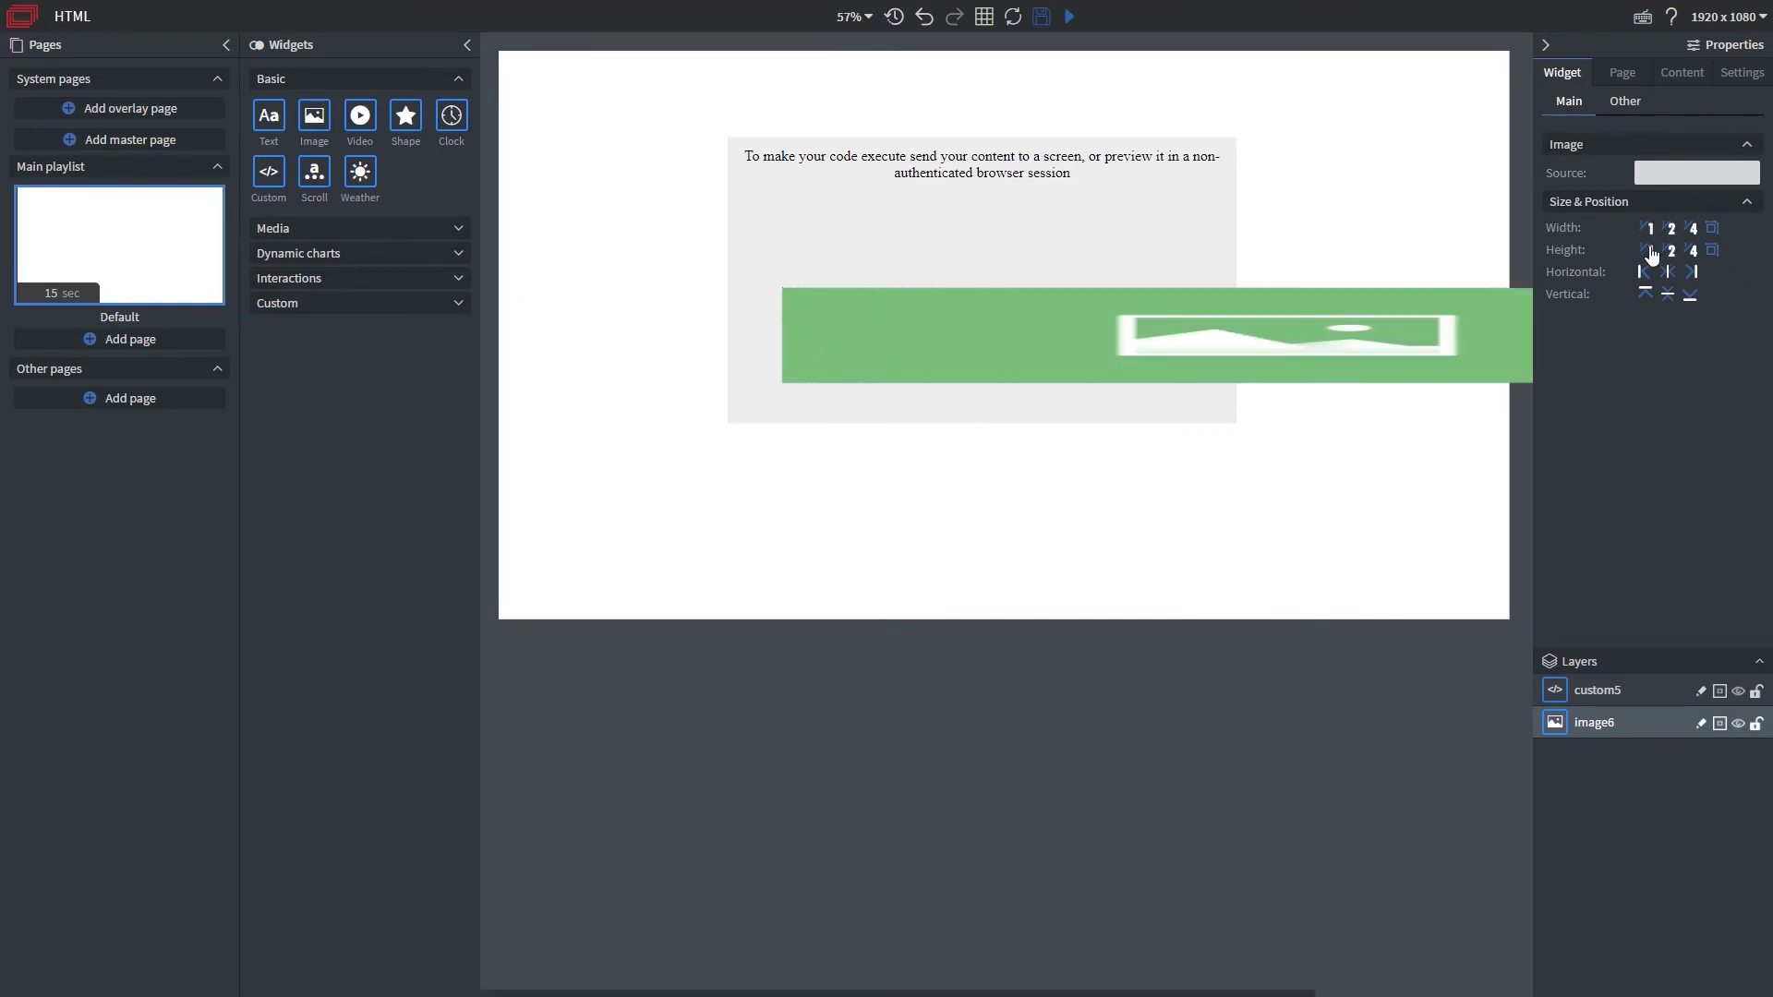
left_click(1651, 252)
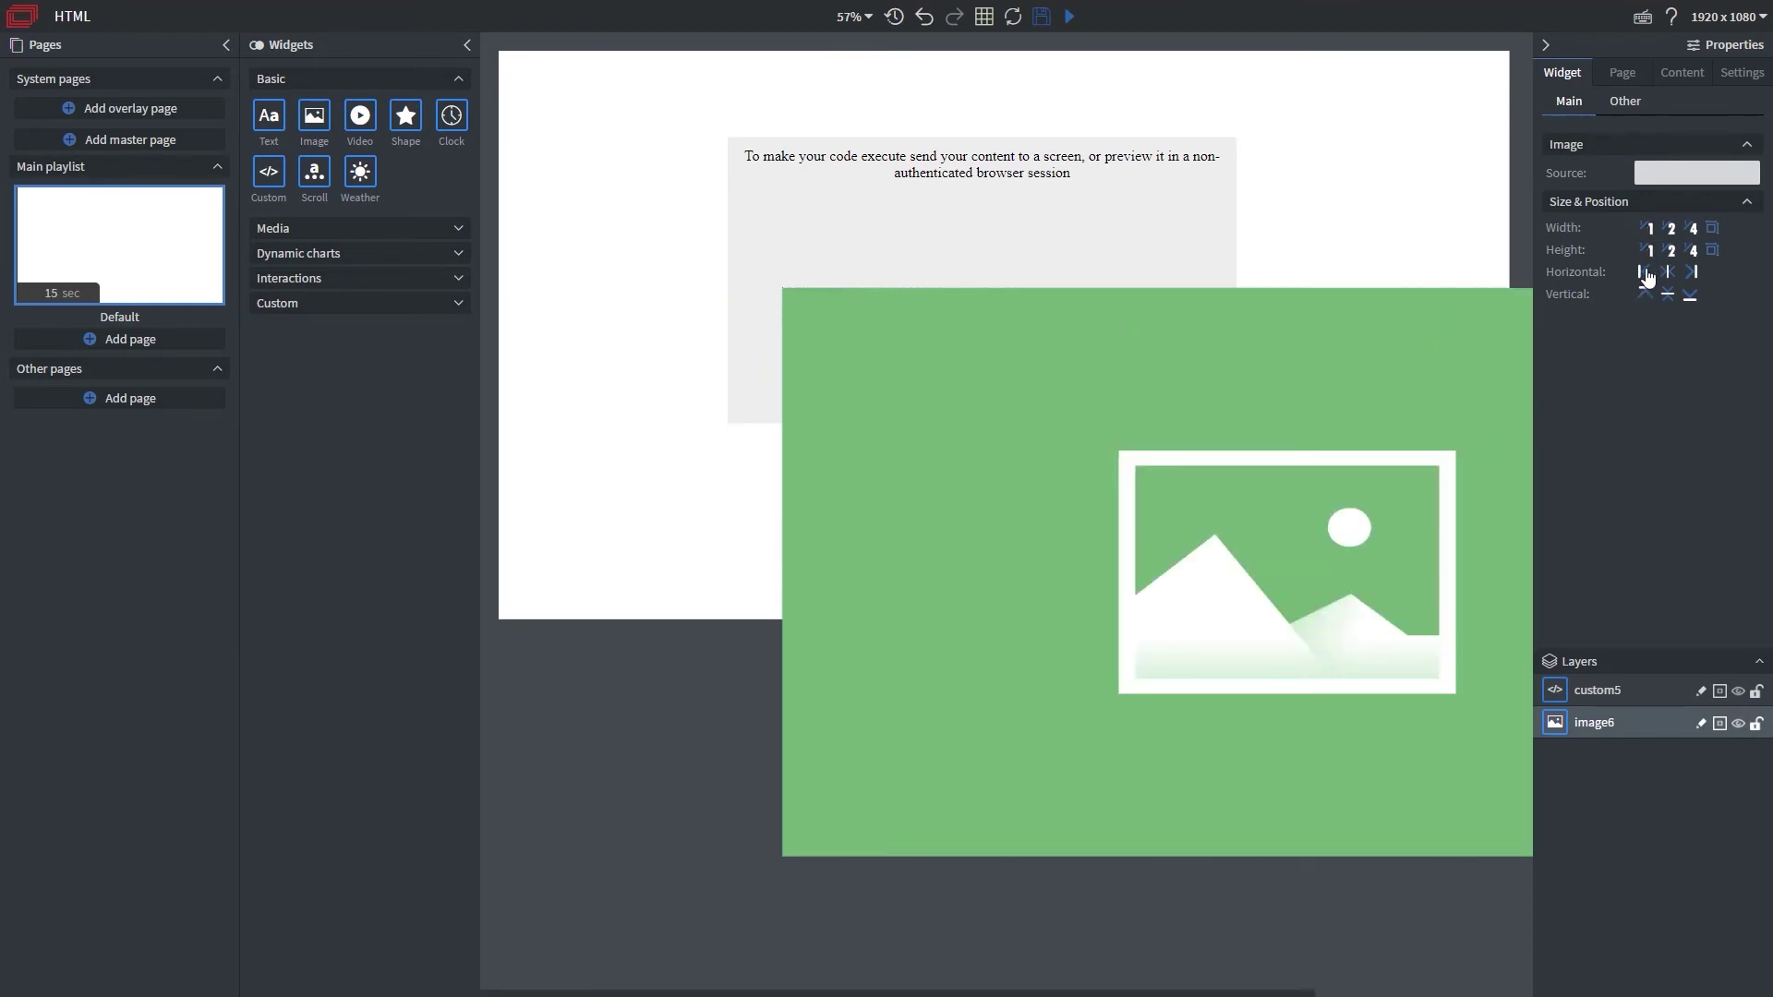
left_click(1646, 273)
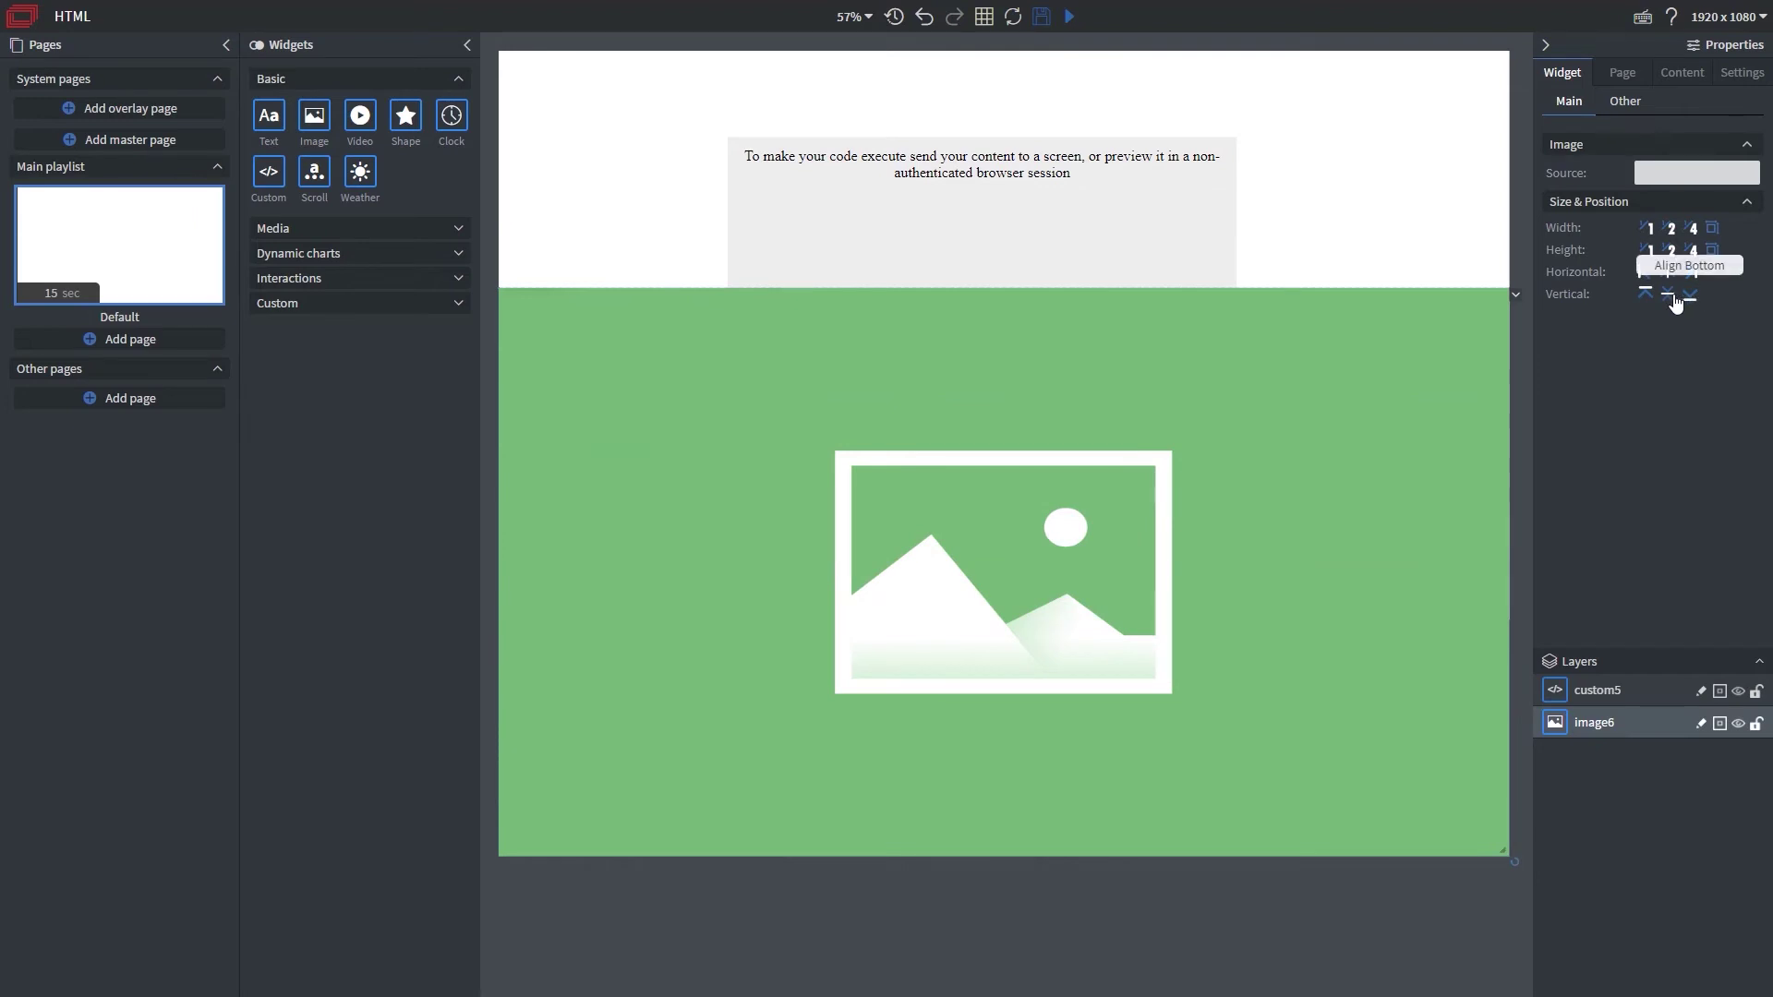
left_click(1648, 295)
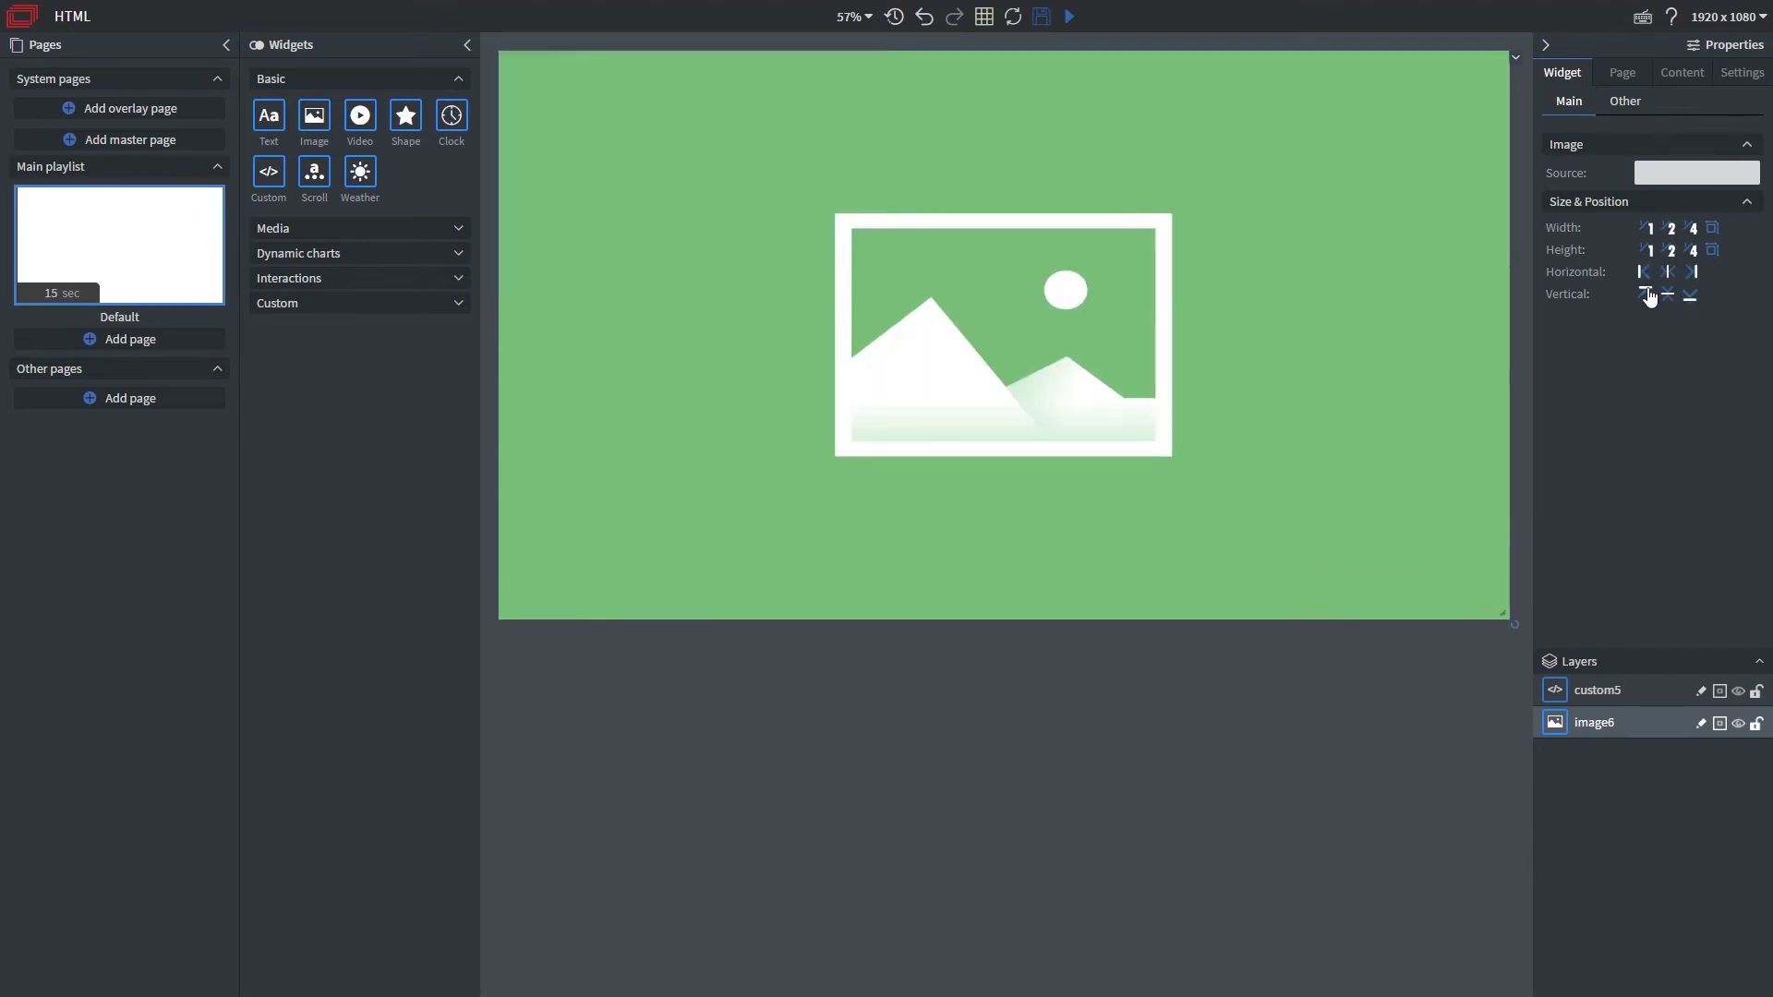
- Choose Castle.jpg as the image widget's Source
left_click(1690, 184)
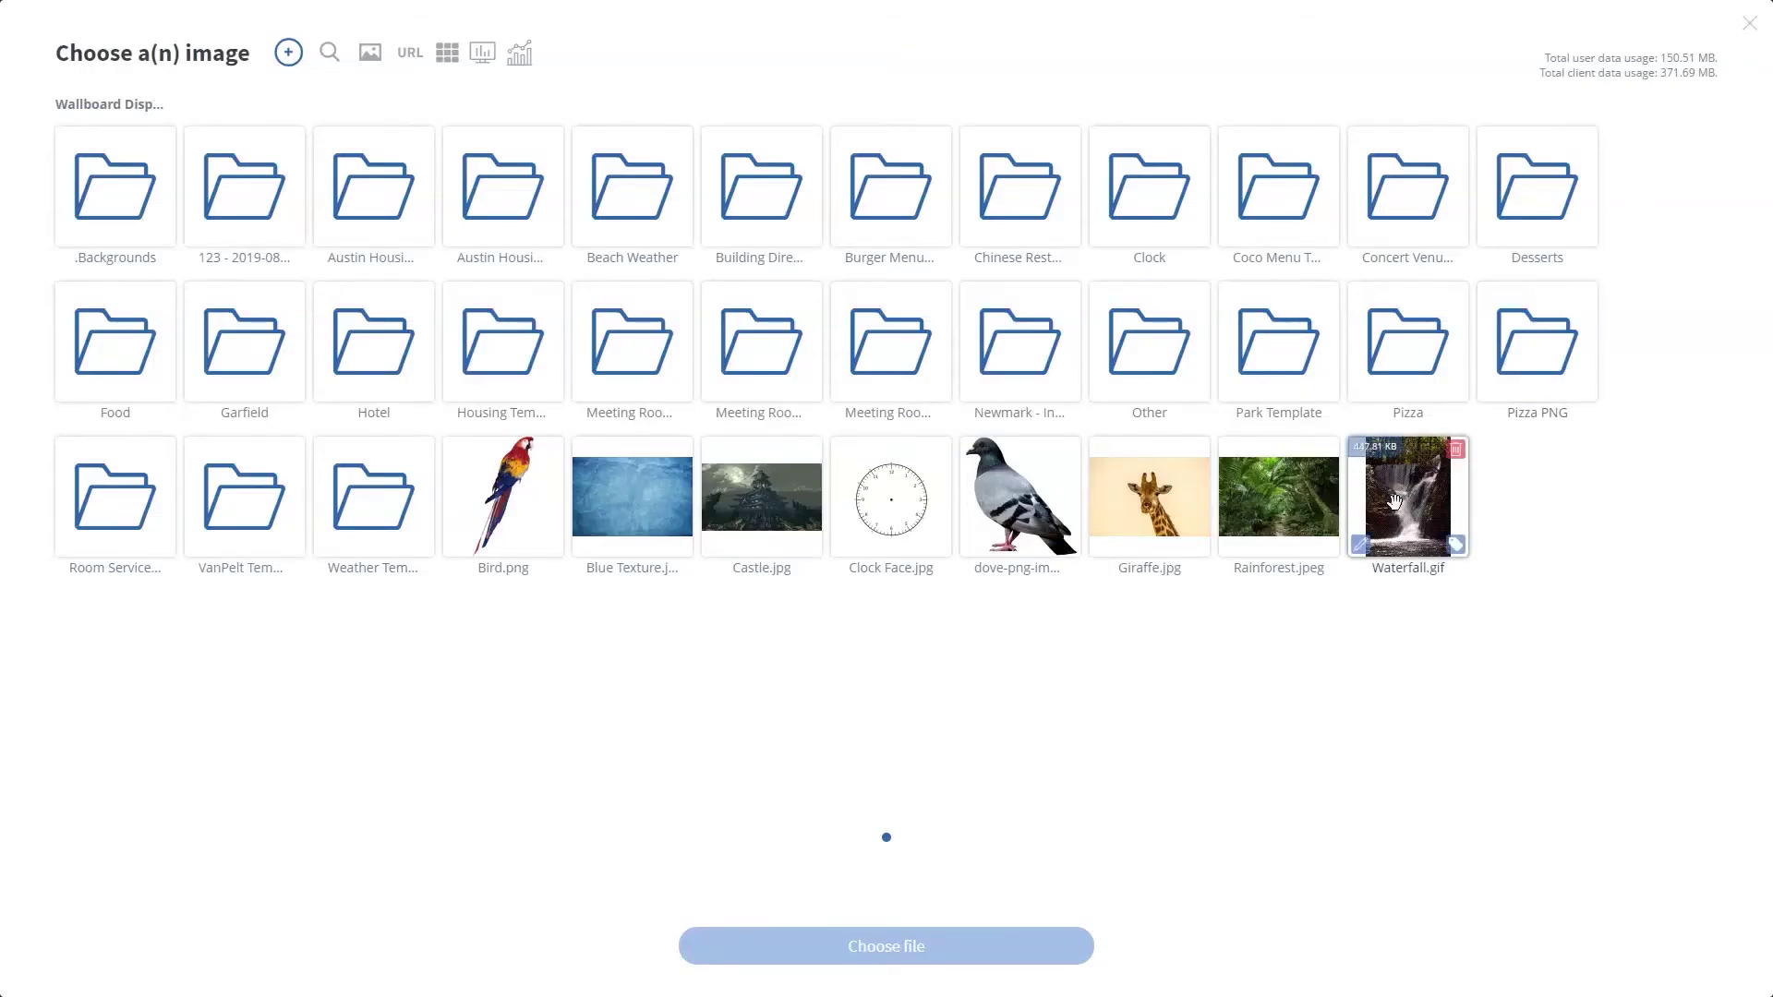
left_click(762, 497)
left_click(828, 944)
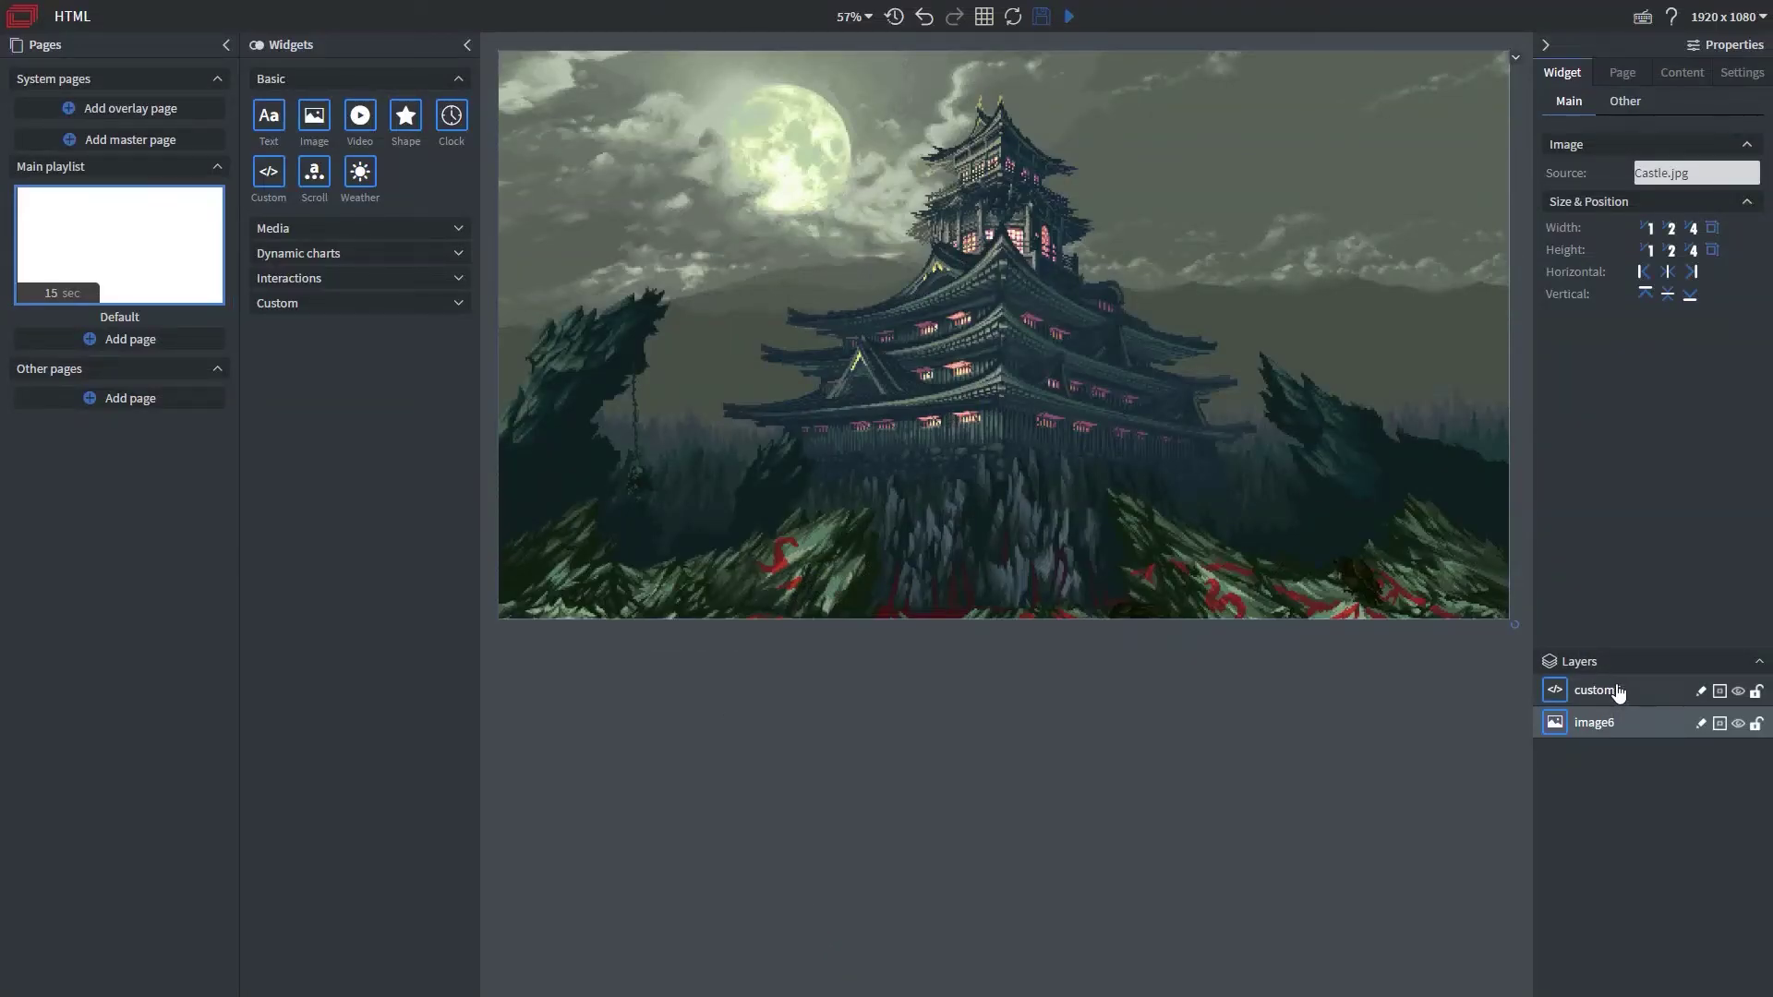
- Move custom5 above the image in Layers and make it full canvas size, aligned left and top
left_click_drag(1617, 693, 1616, 737)
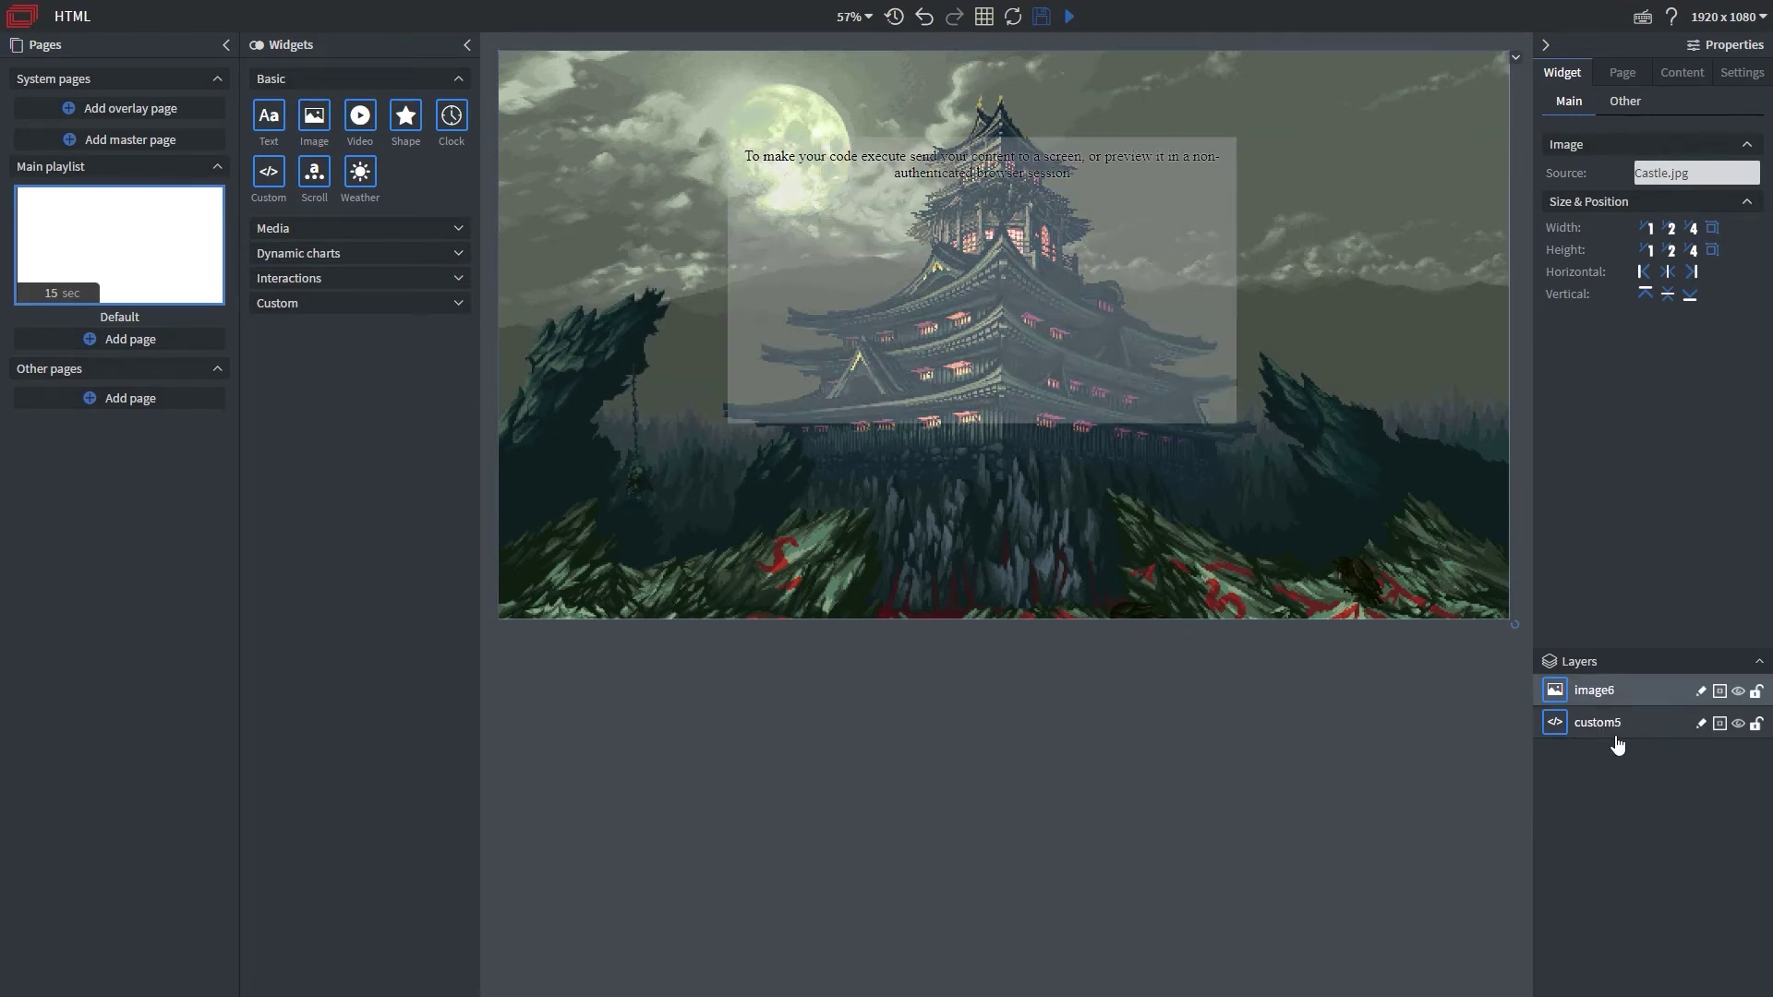
left_click(1157, 290)
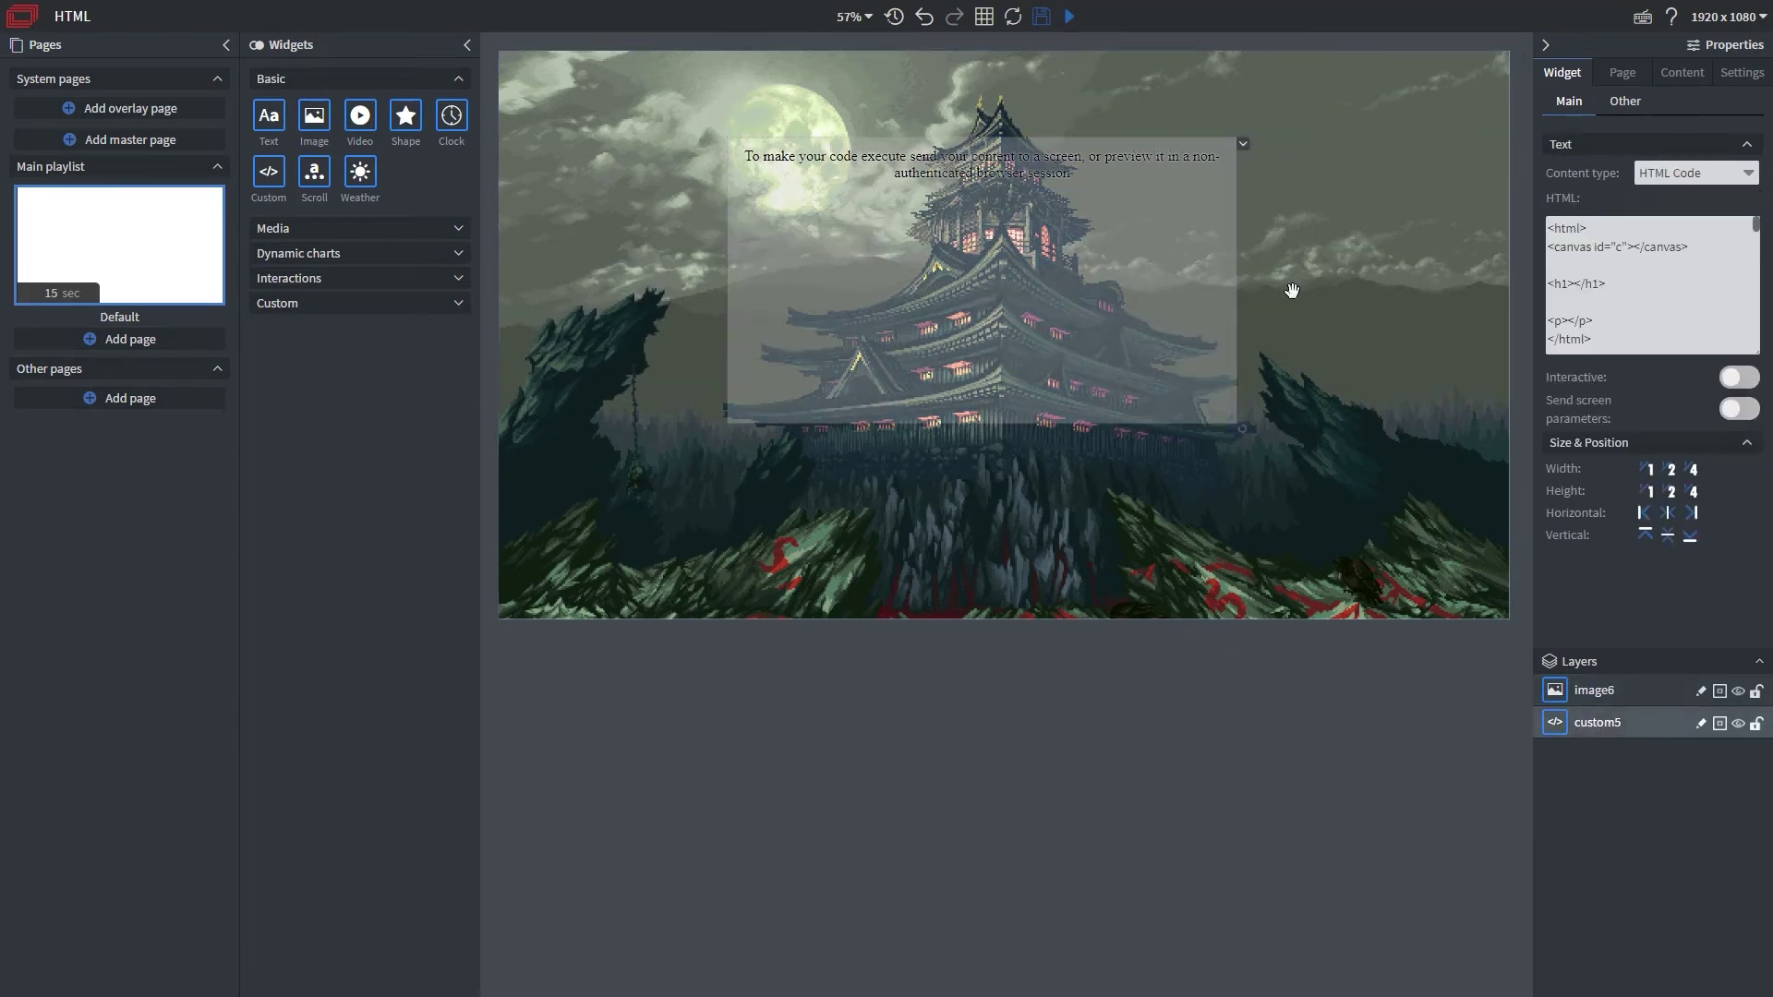
left_click(1646, 471)
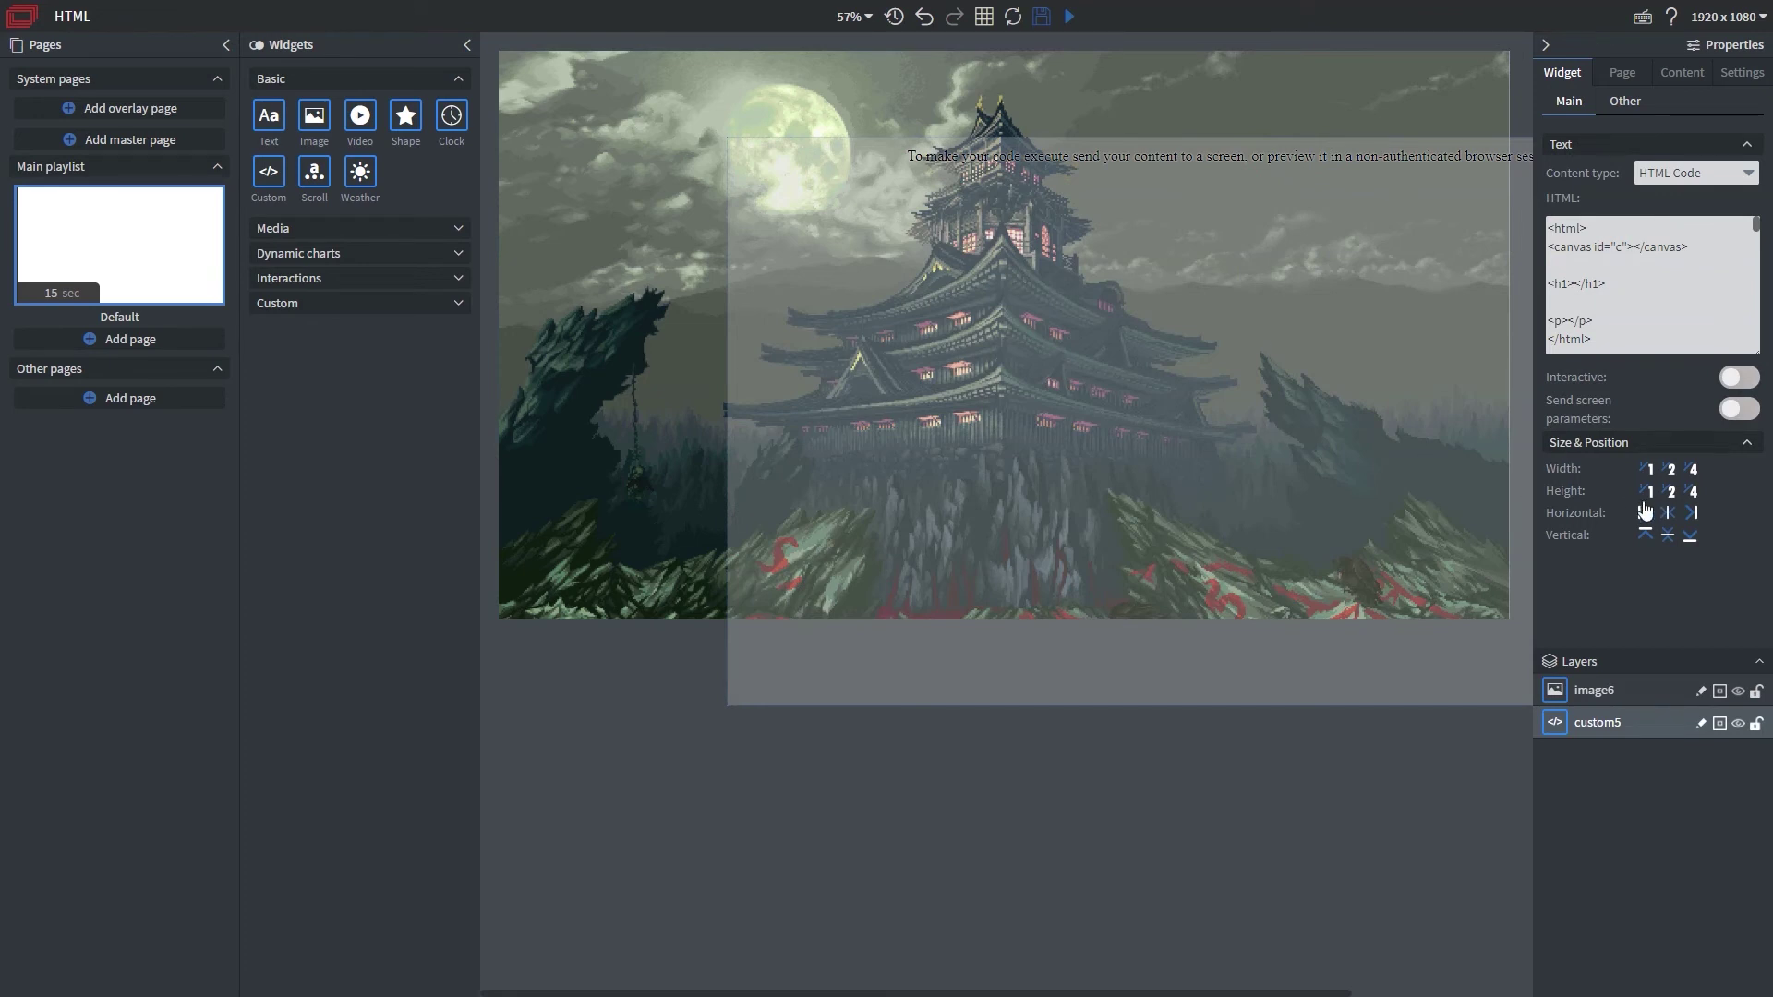
left_click(1642, 514)
left_click(1645, 535)
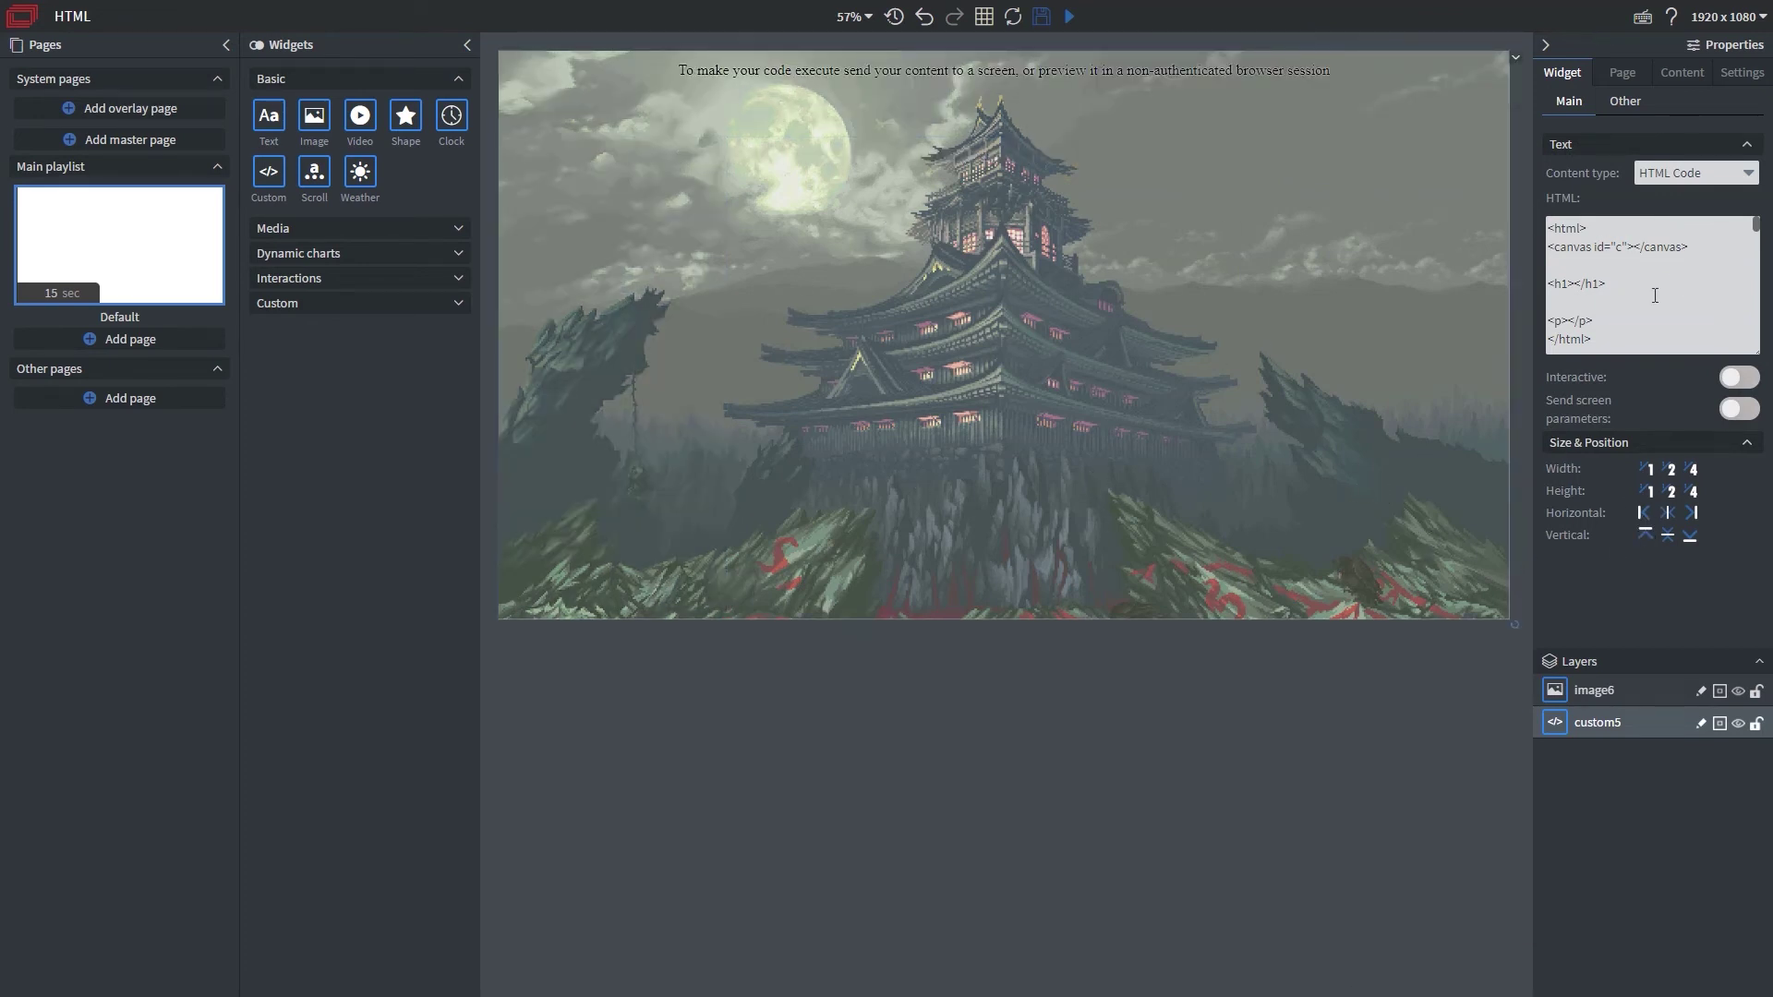
- Replace the custom widget's HTML with the new rain effect code beginning with a style block
left_click(1553, 243)
key("ctrl+a")
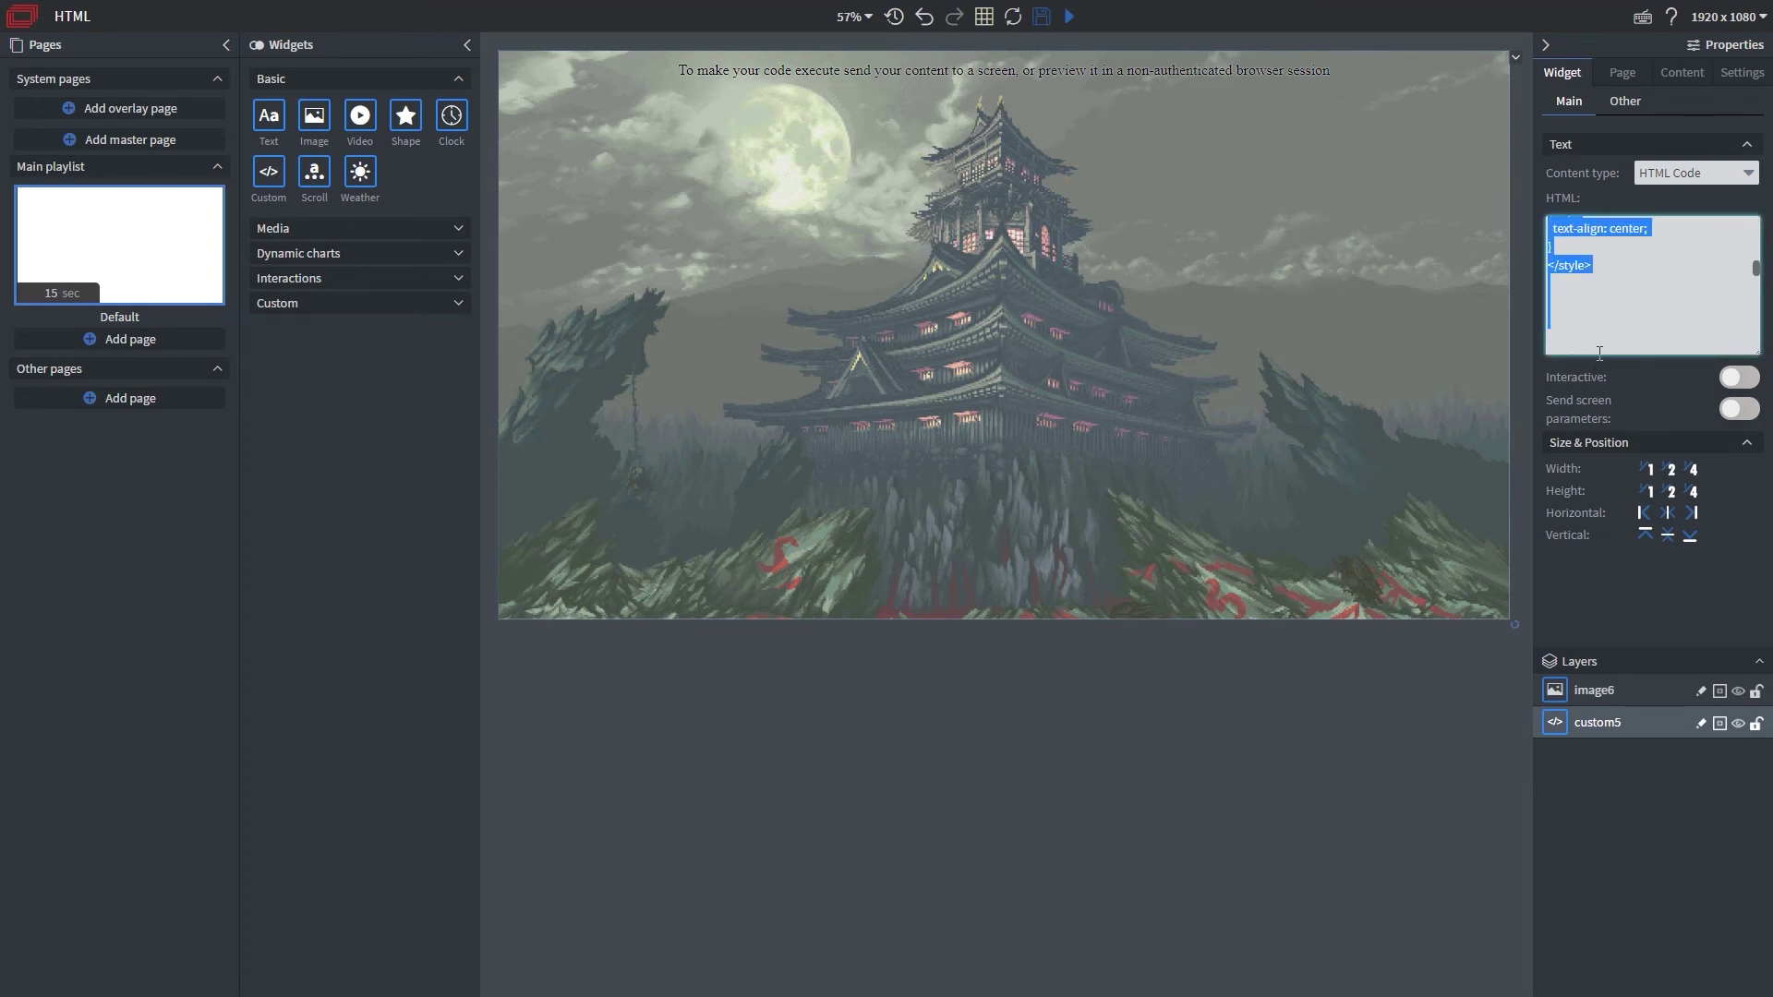
key("ctrl+v")
key("ctrl+a")
scroll(1603, 277, "up", 3)
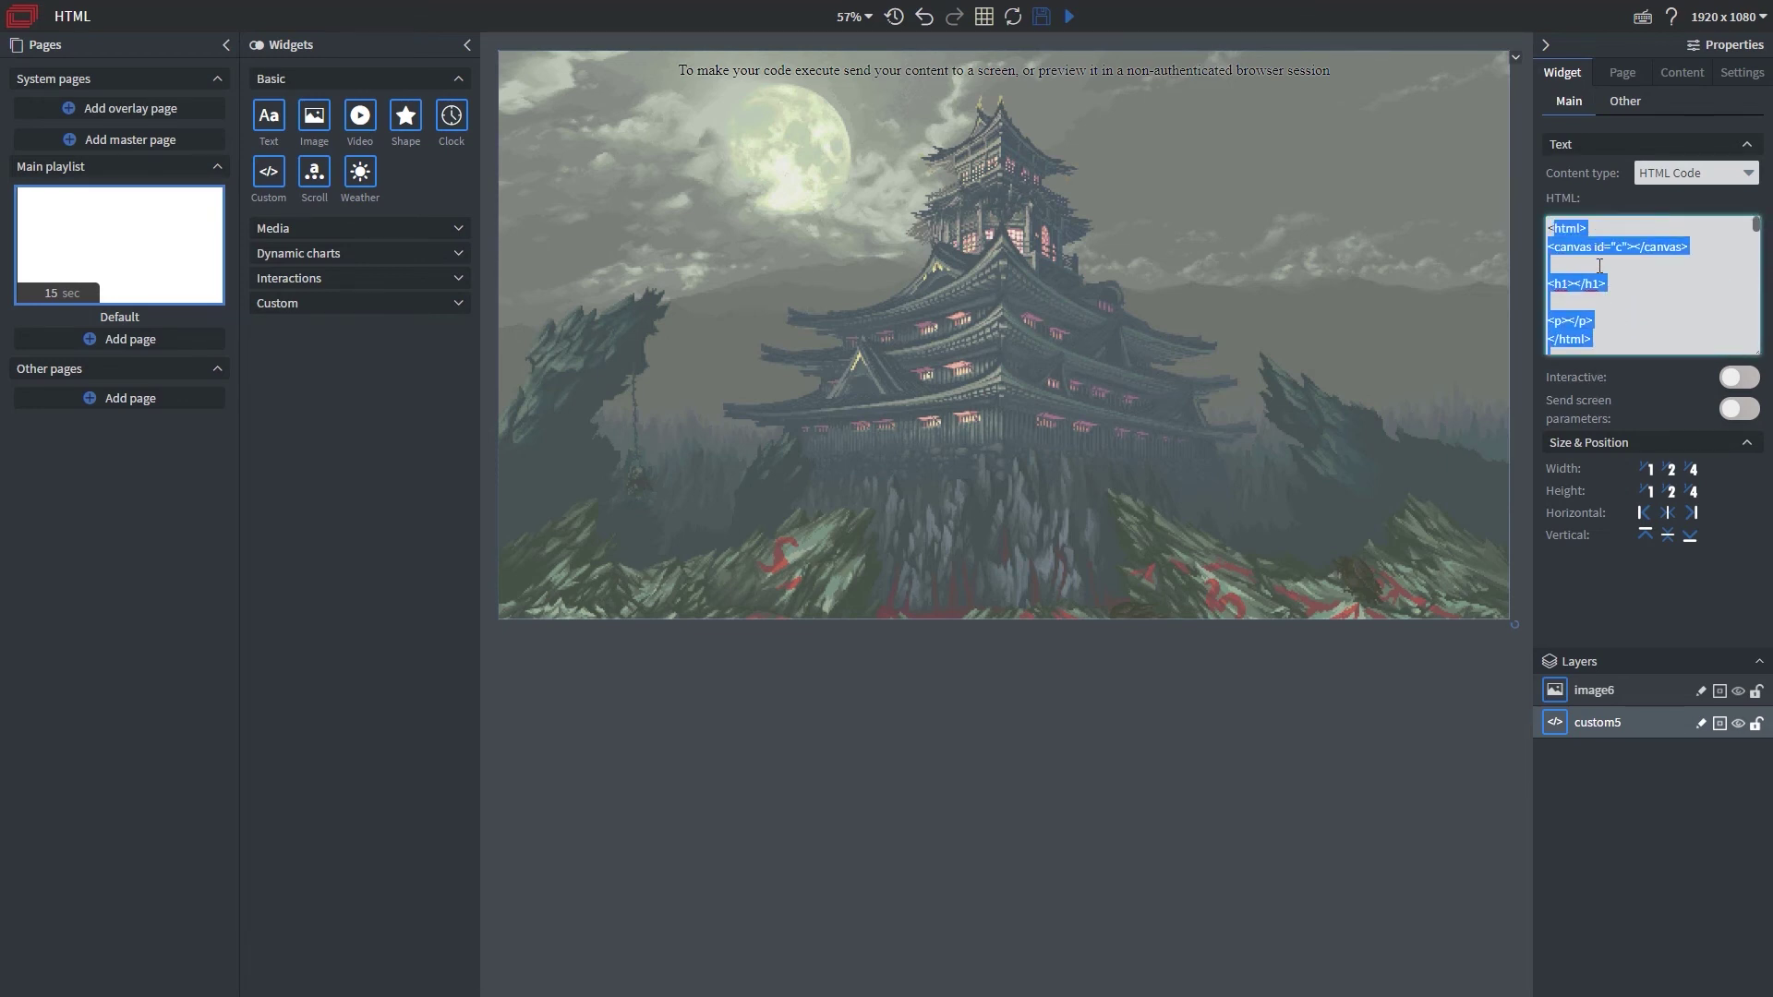
left_click(1642, 245)
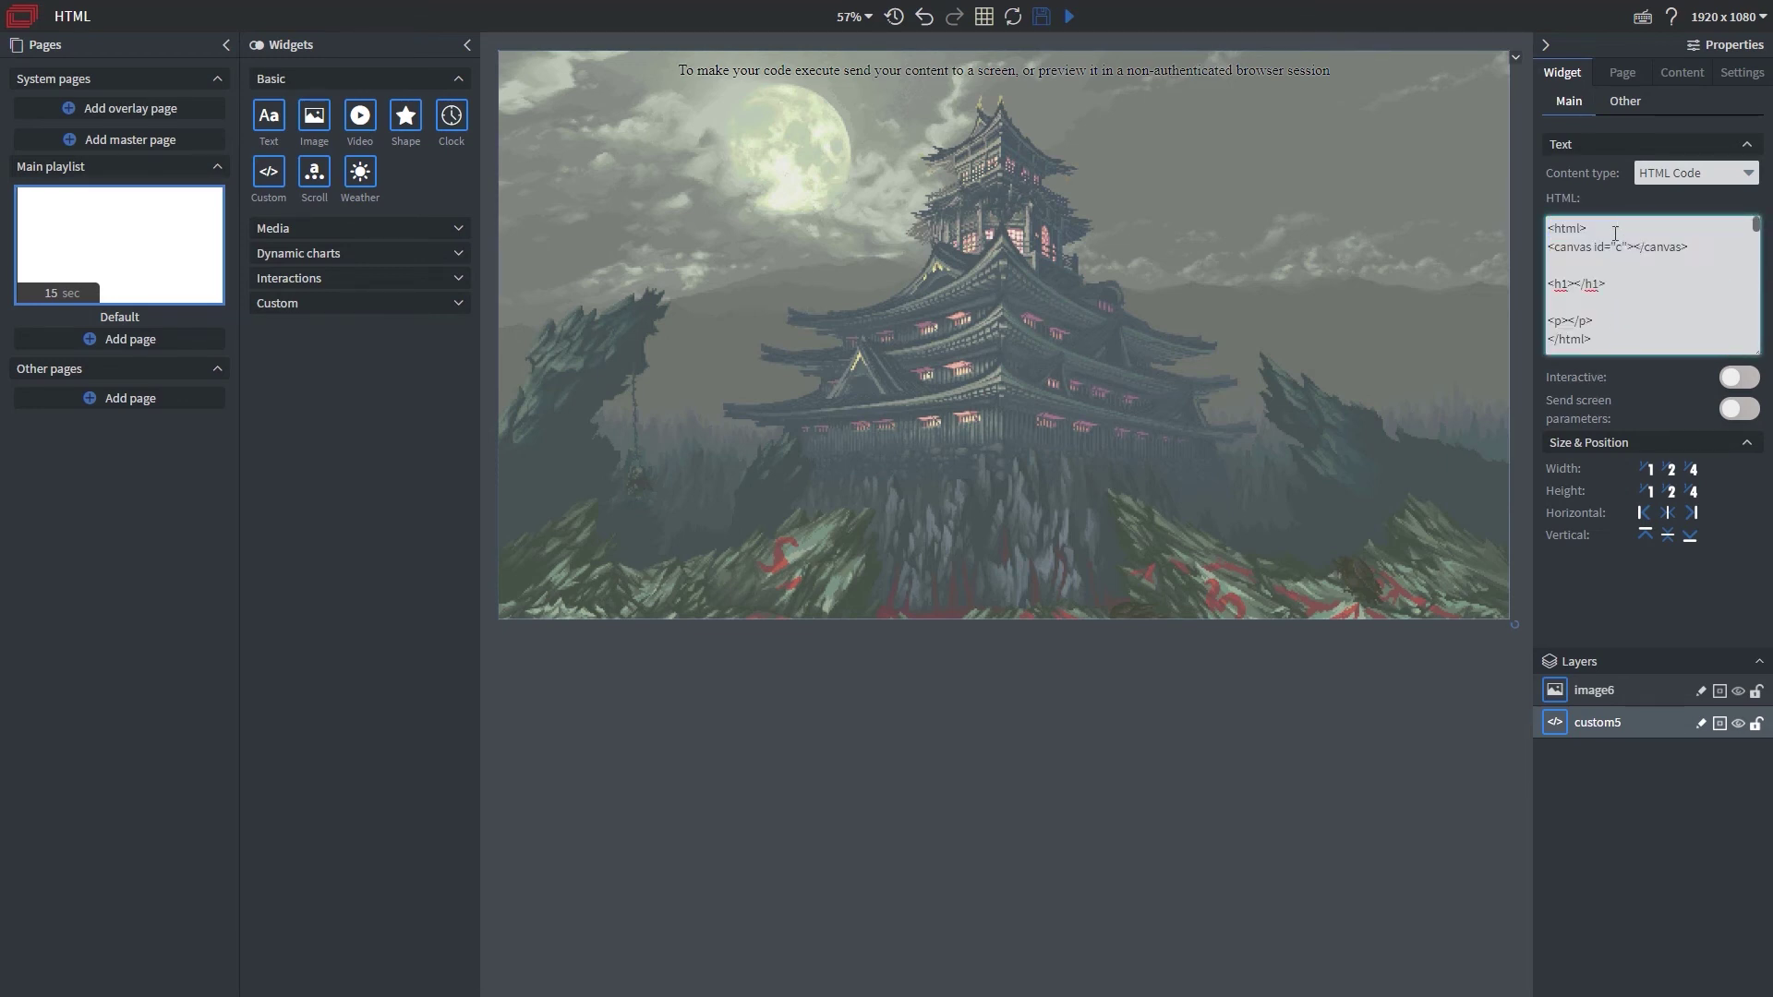
- Save the wallboard page with the castle background and rain widget, confirmed by a success message
left_click(1042, 17)
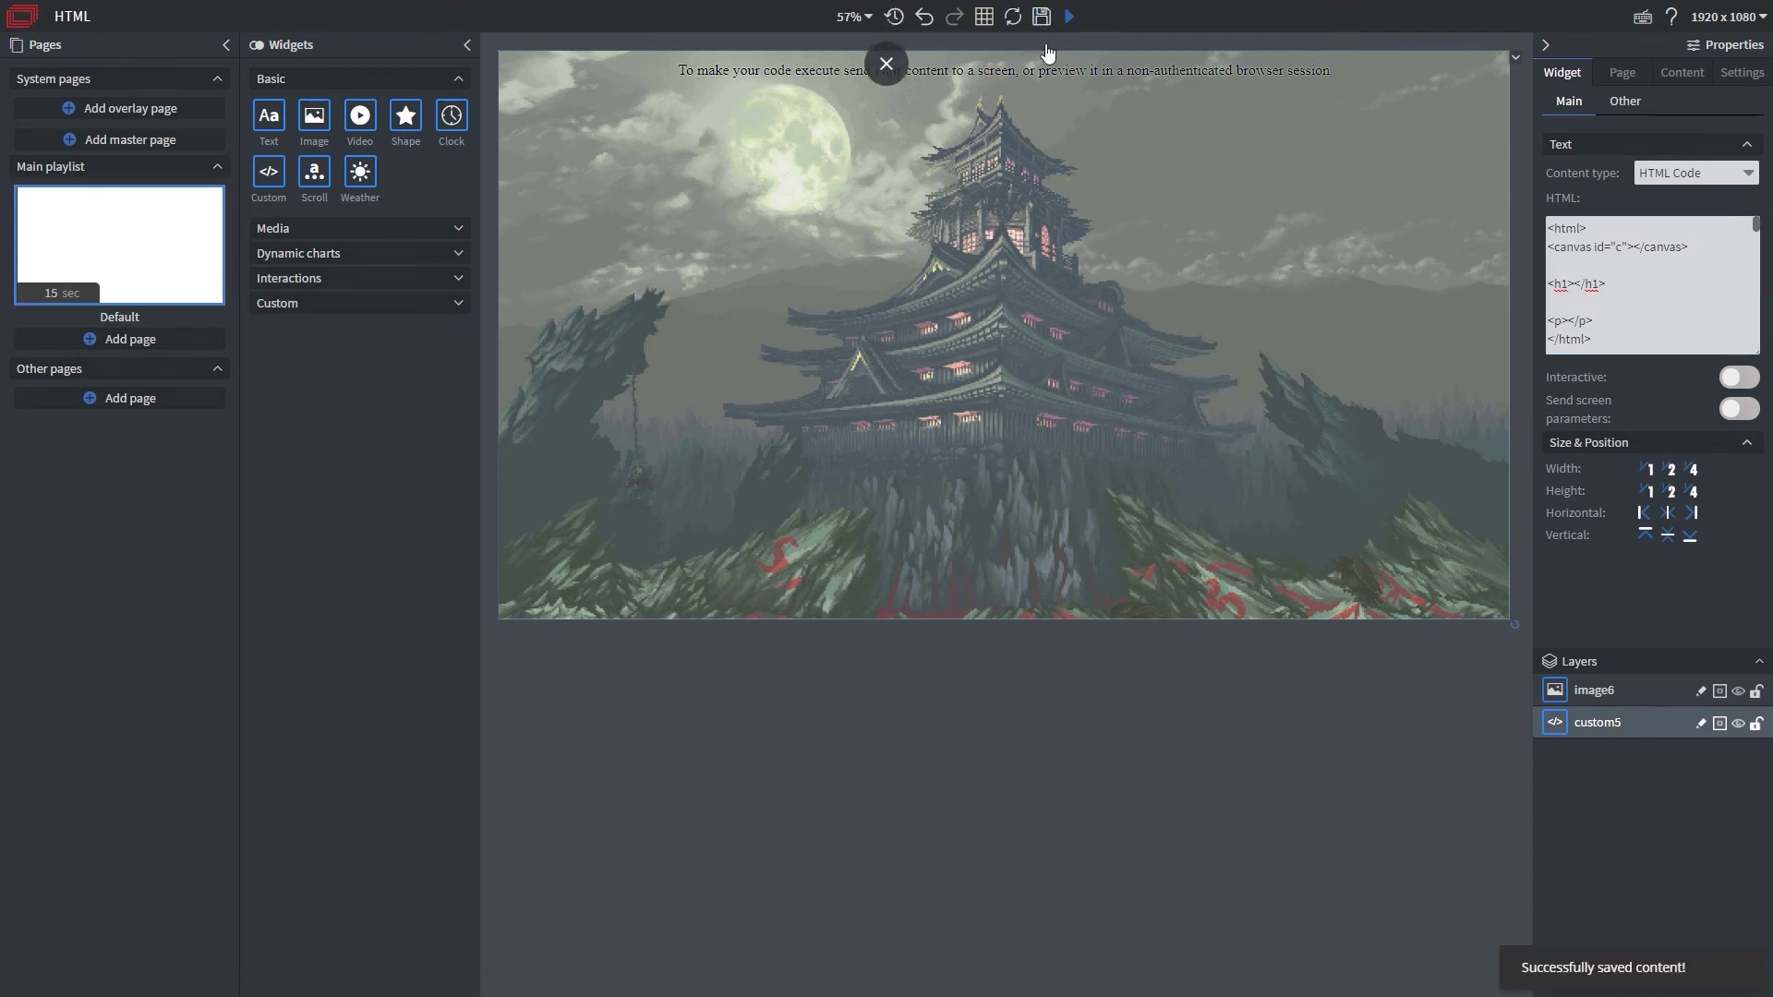